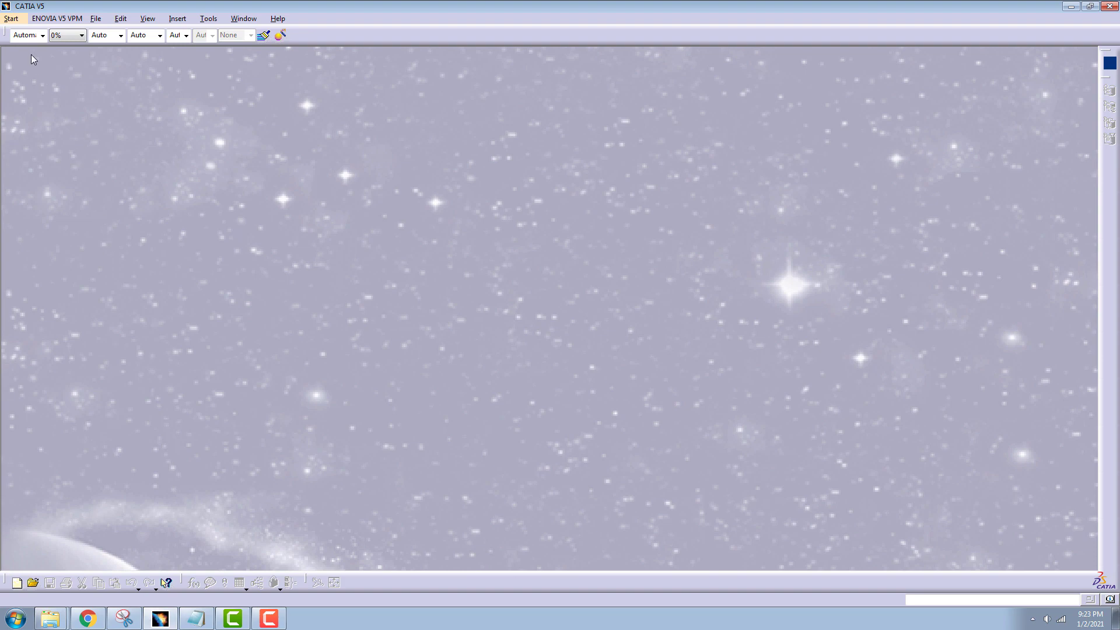
Create a new part named GOLF BALL in the Part Design workbench
click(11, 19)
mouse_move(46, 47)
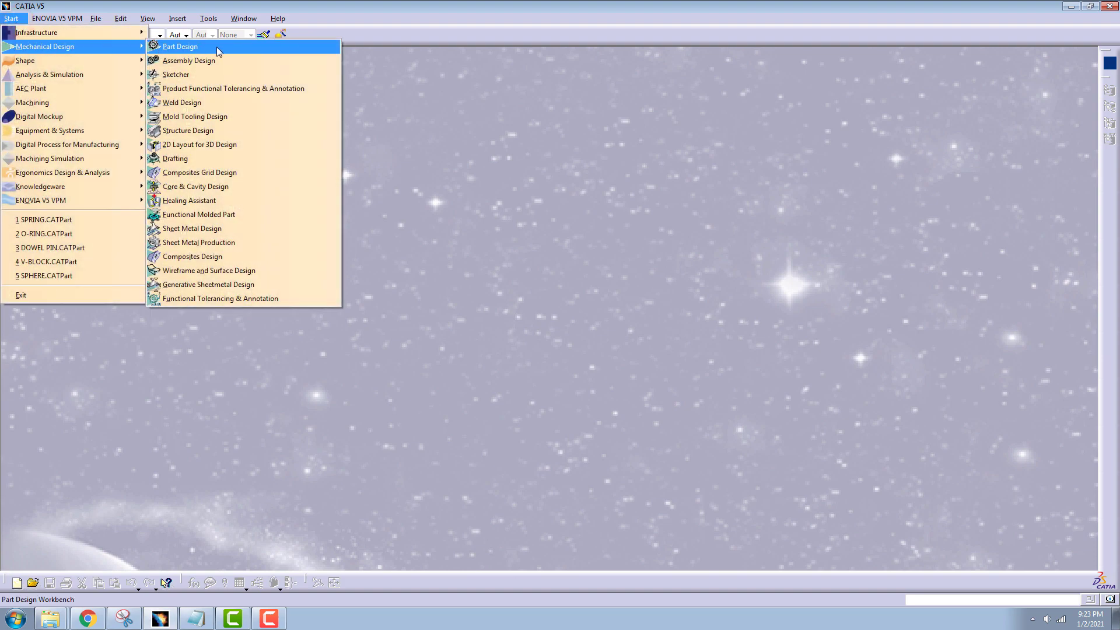
click(219, 51)
text(GOLF BALL)
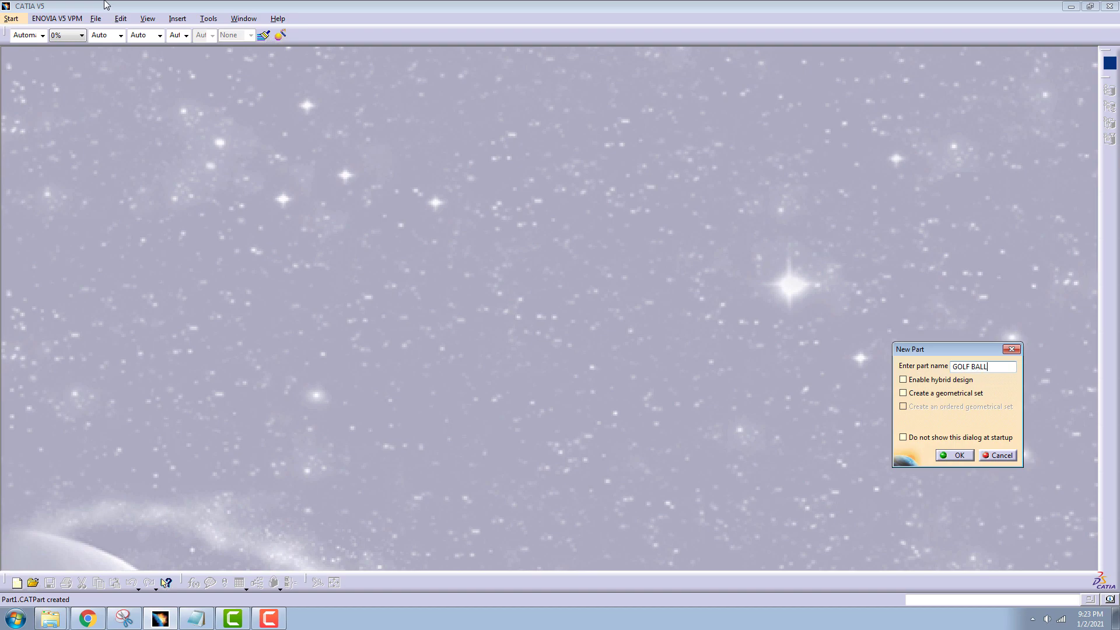
click(957, 455)
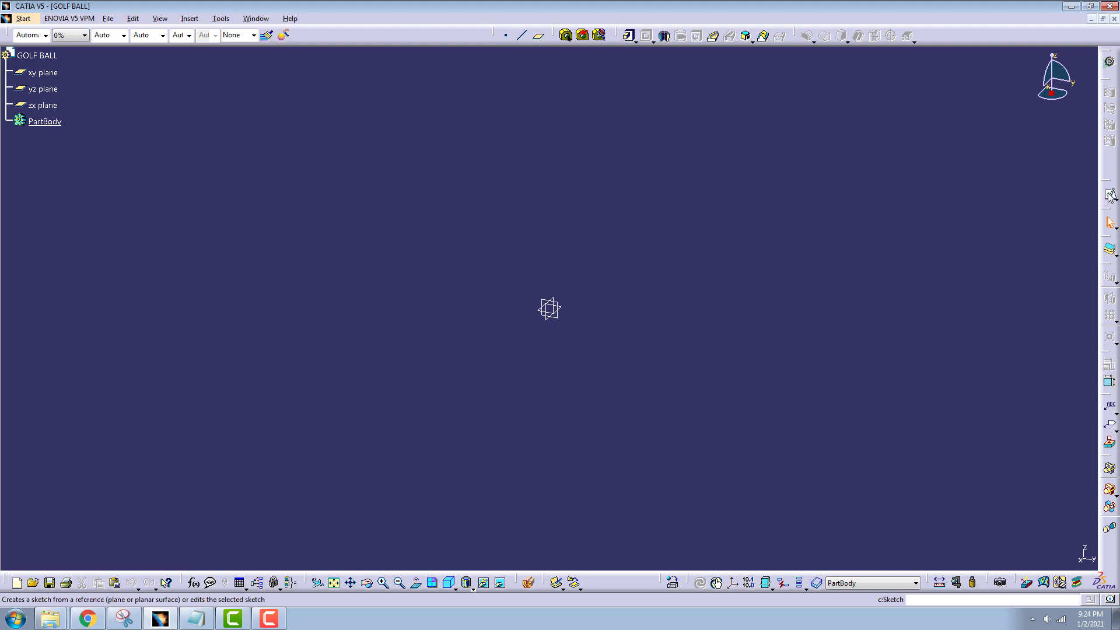
Start a sketch on the yz plane with a vertical axis through the origin
click(1111, 195)
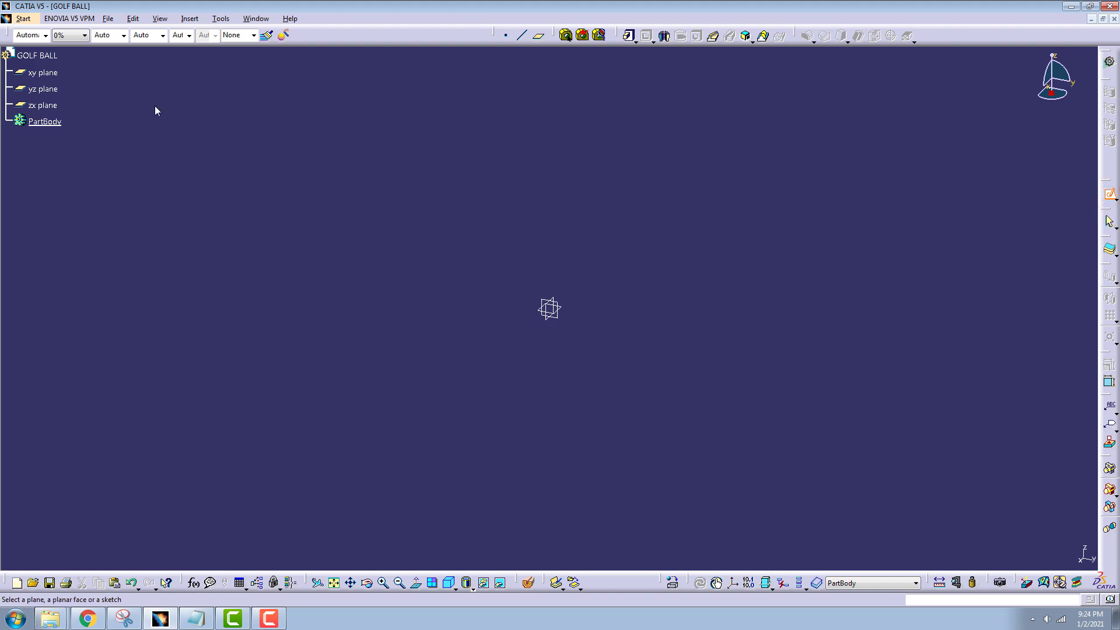
click(47, 89)
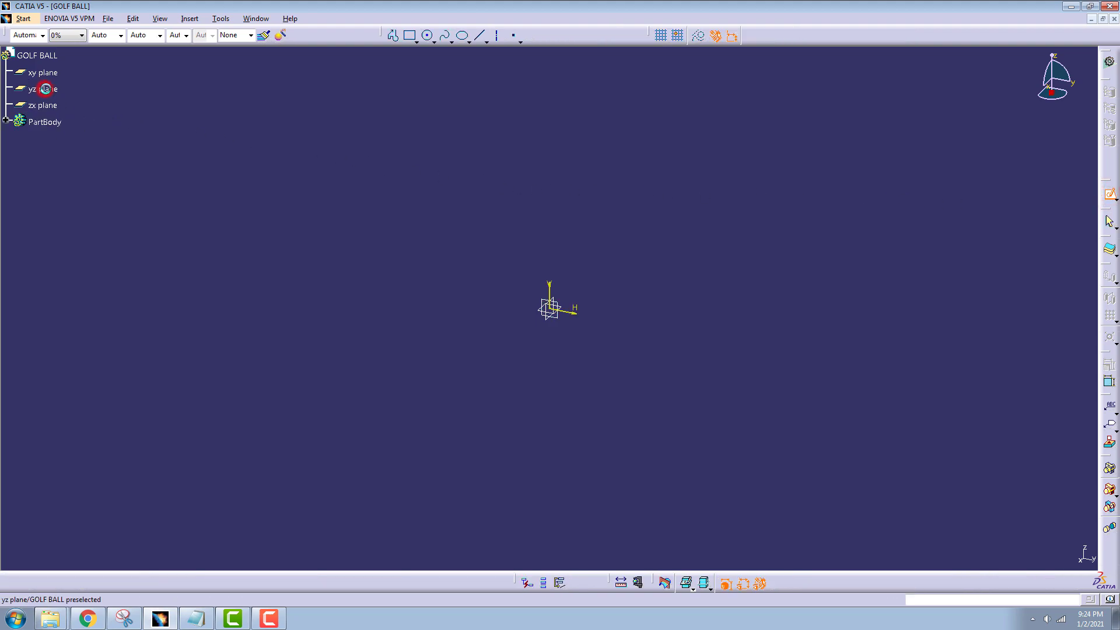
click(499, 38)
click(549, 125)
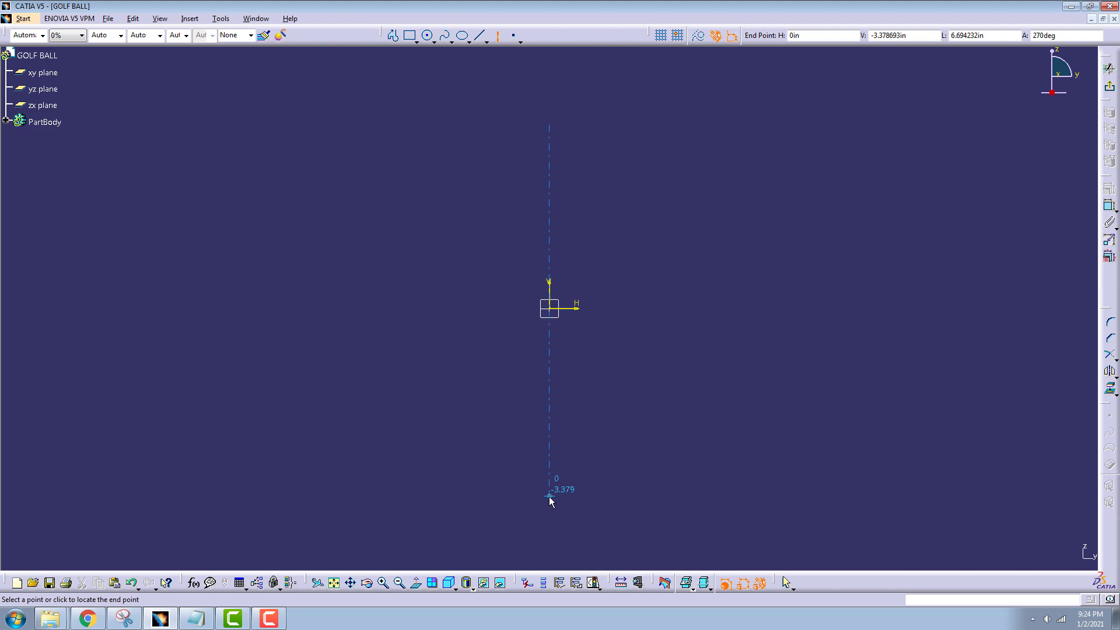
click(549, 497)
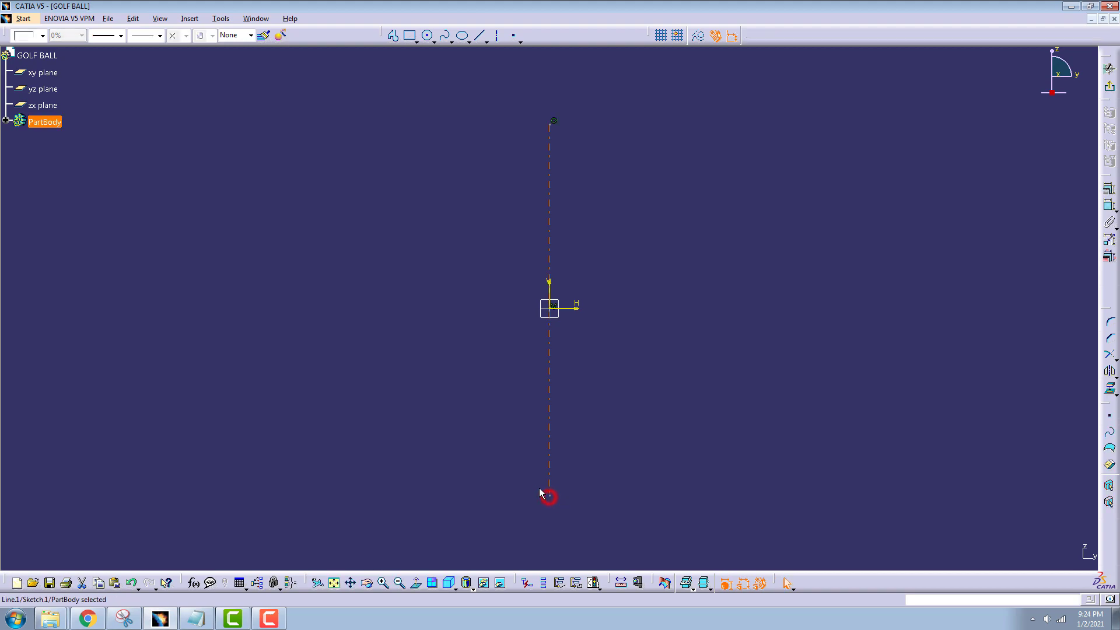
Draw a 90° arc centred at the origin, from the vertical to the horizontal axis
click(434, 41)
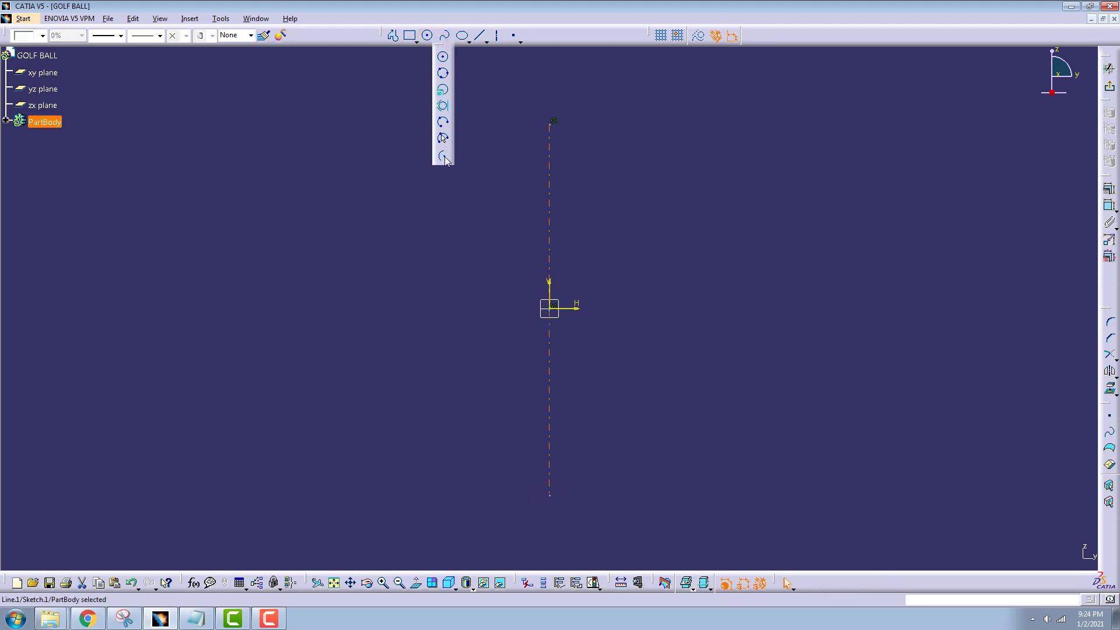
click(444, 157)
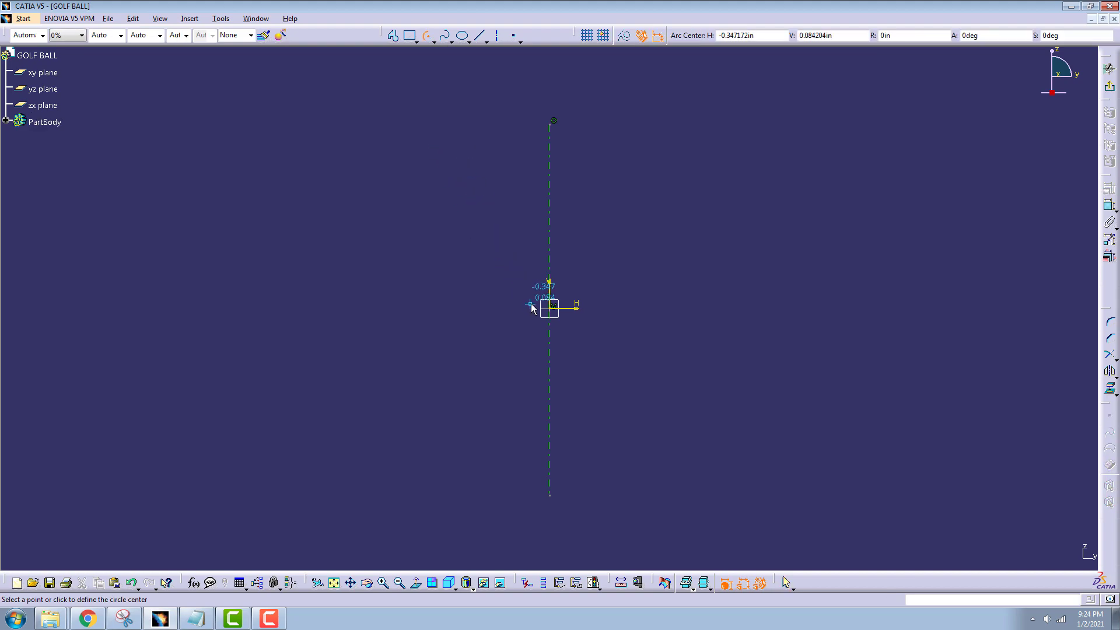
click(550, 309)
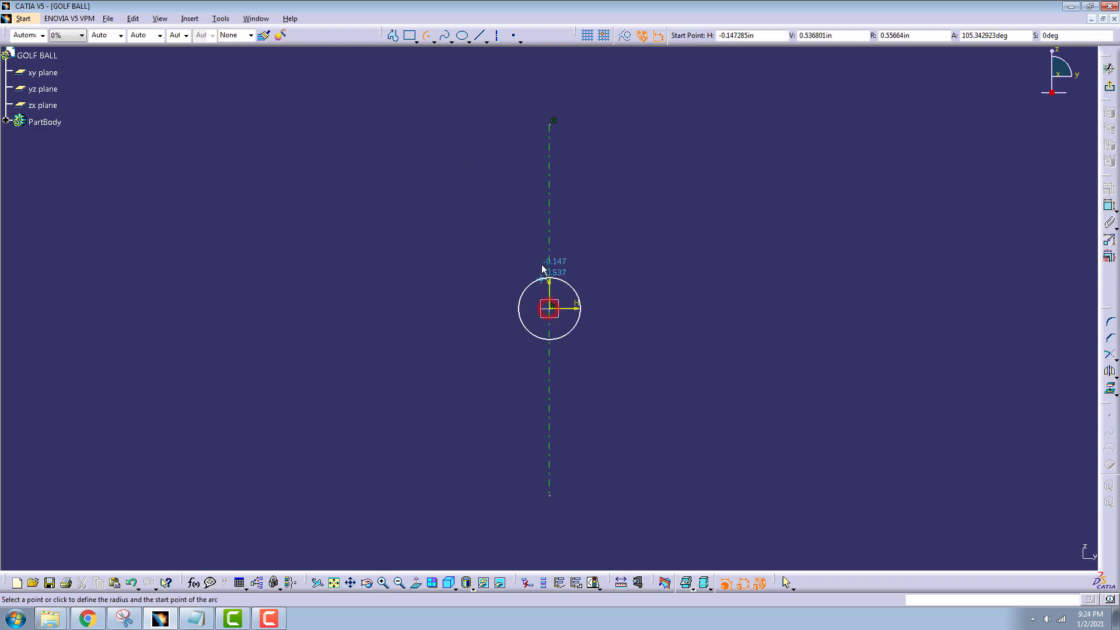
click(550, 194)
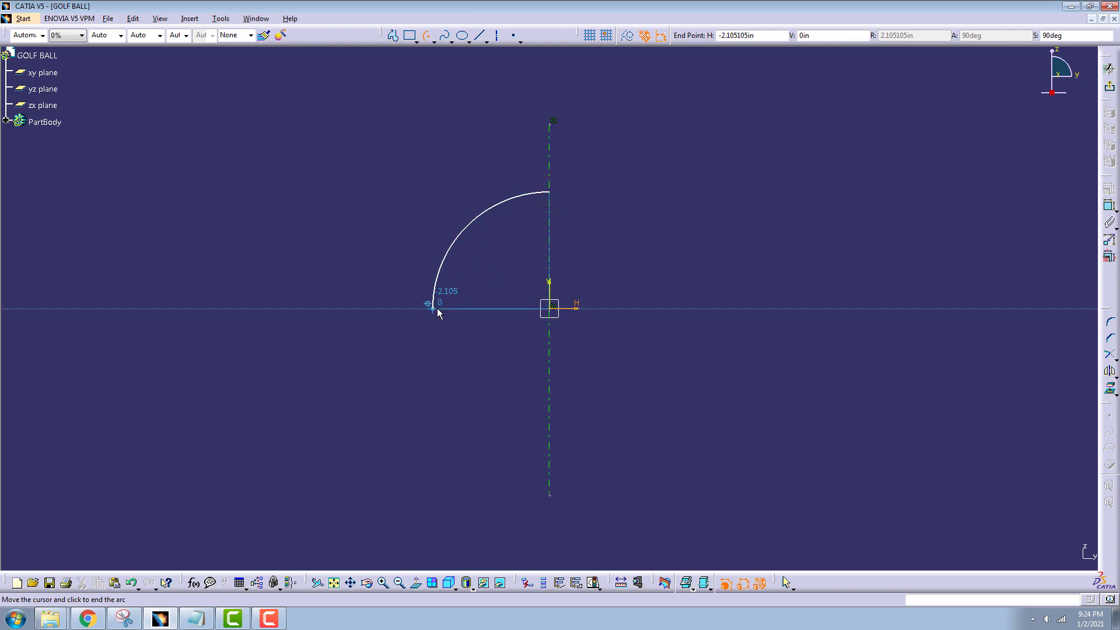
click(438, 314)
click(394, 36)
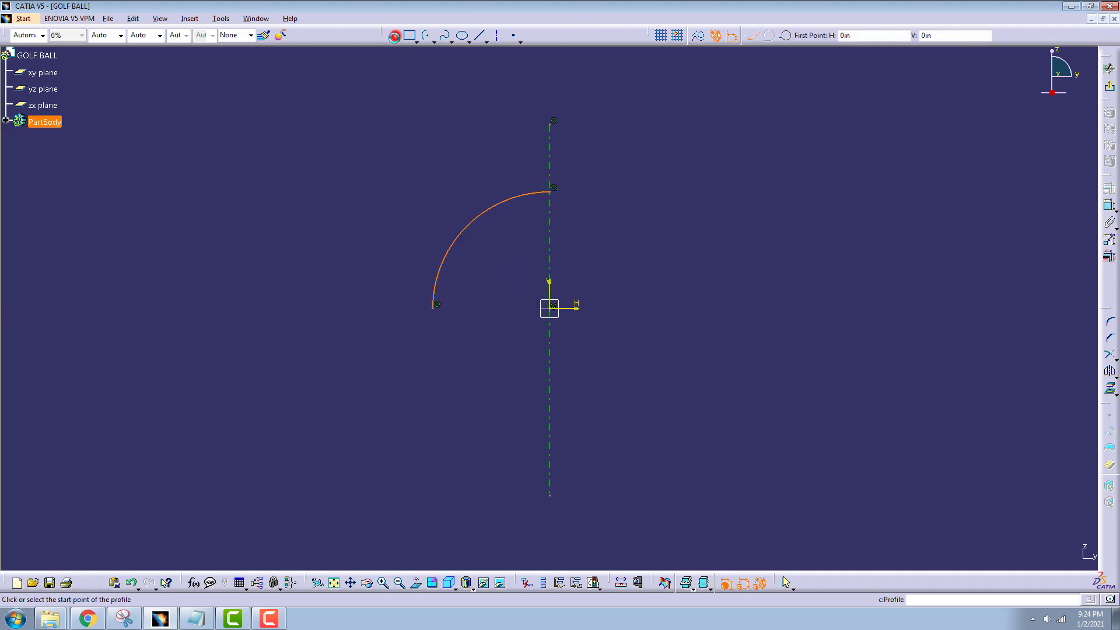
Close the quarter arc with two lines meeting at the origin
click(435, 304)
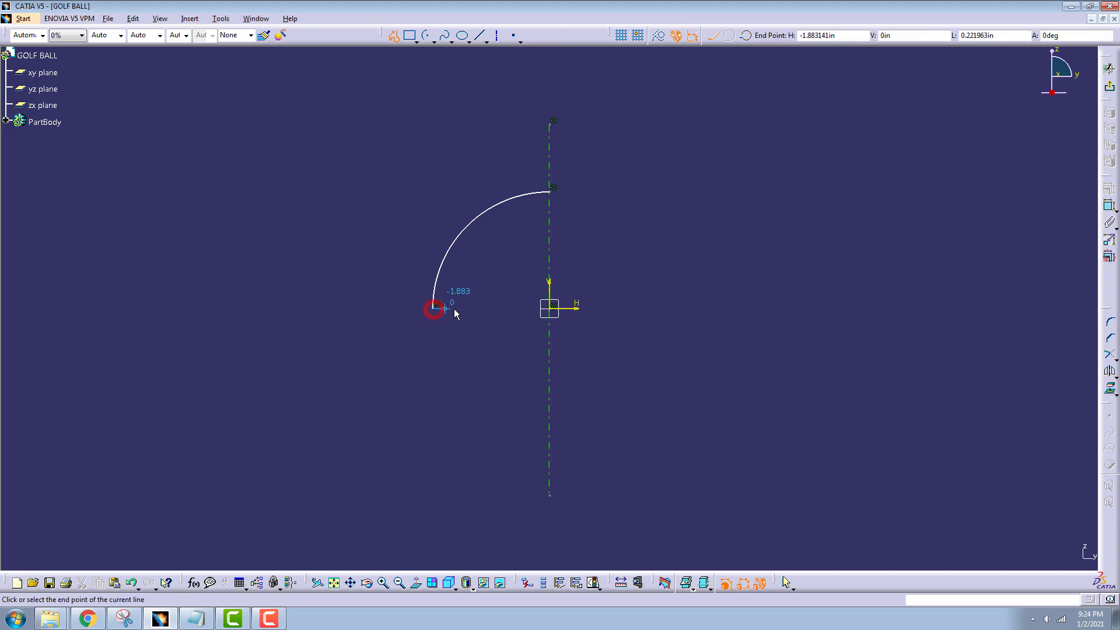
click(552, 308)
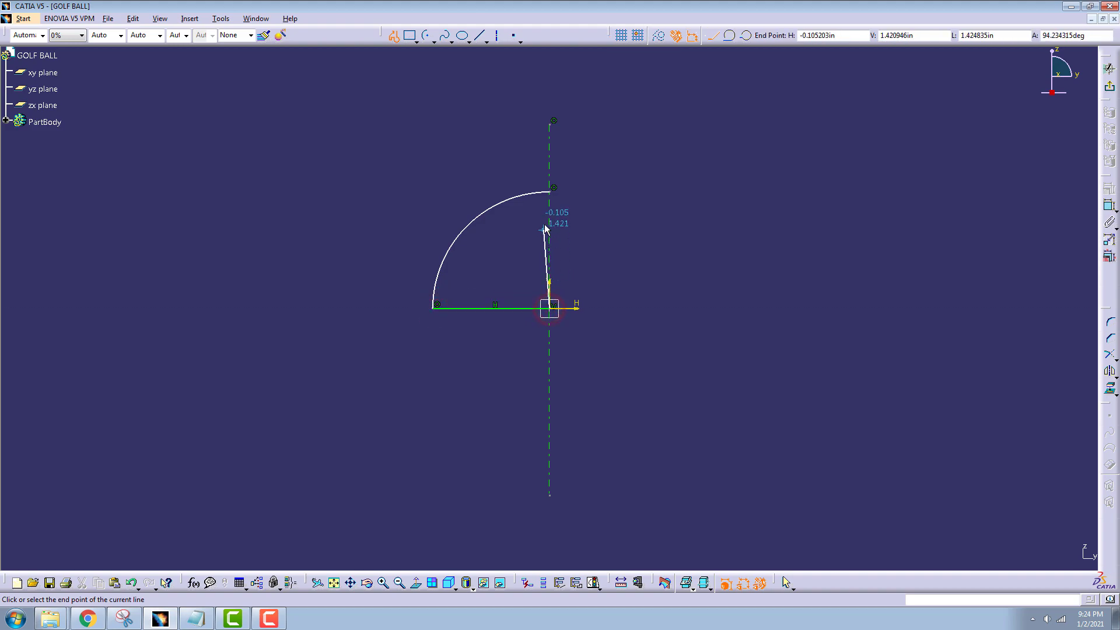
click(548, 193)
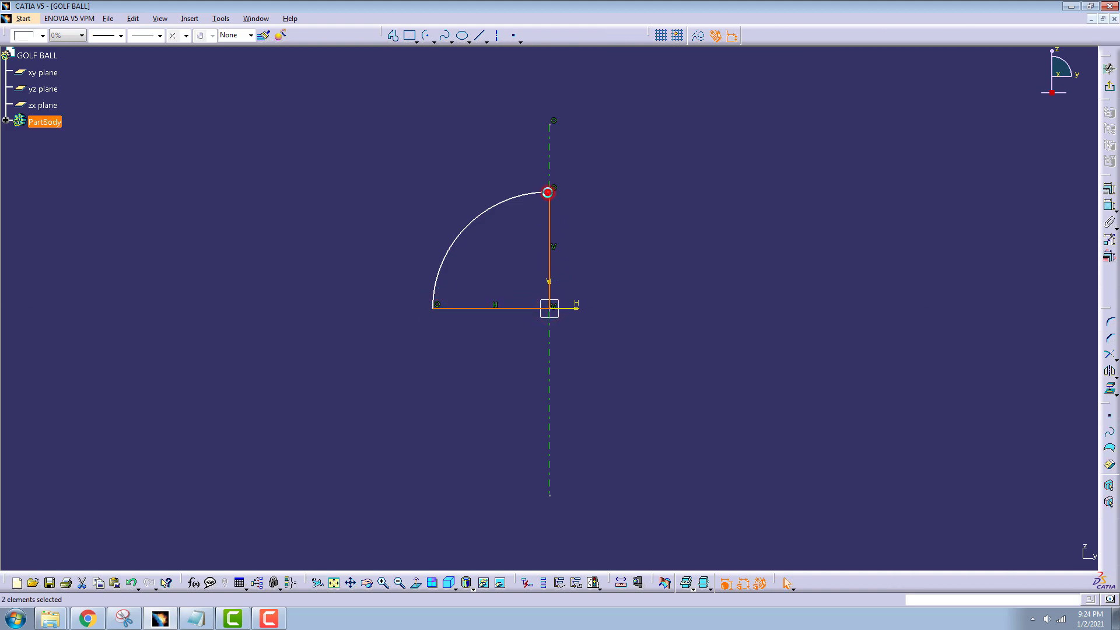
click(744, 215)
Constrain the arc radius to 0.84 and exit the sketch
click(1110, 207)
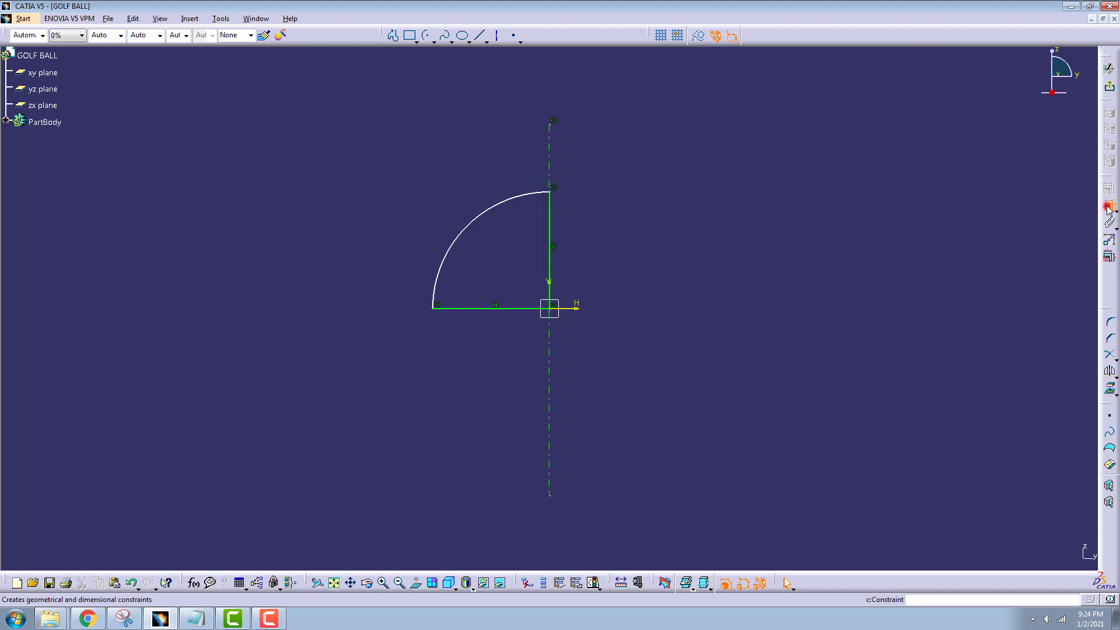
click(531, 194)
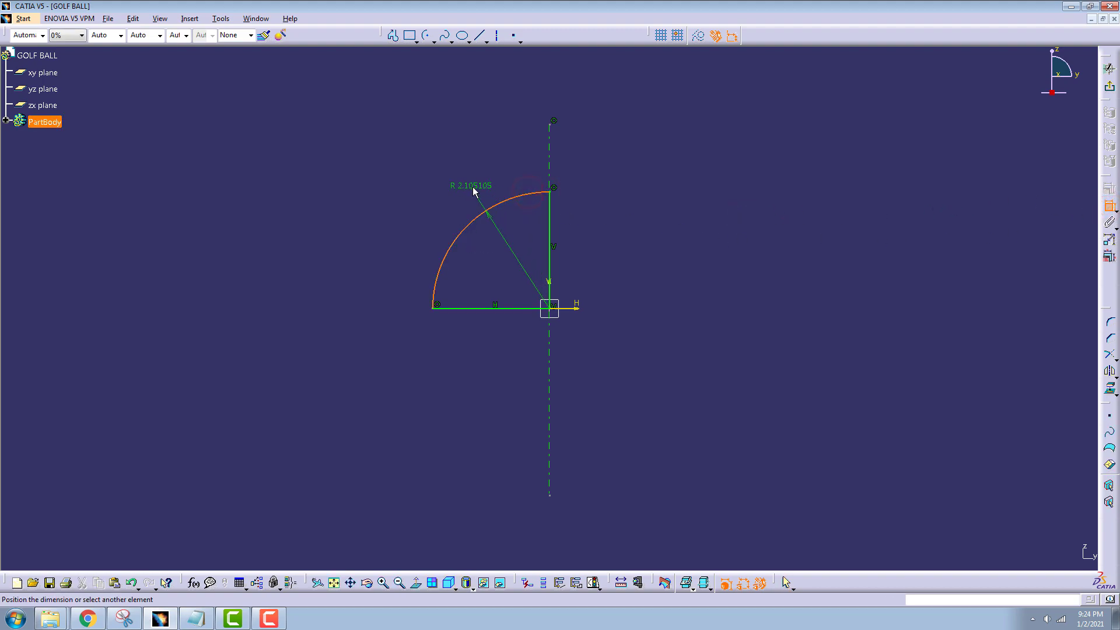
click(473, 191)
double_click(482, 183)
text(.84)
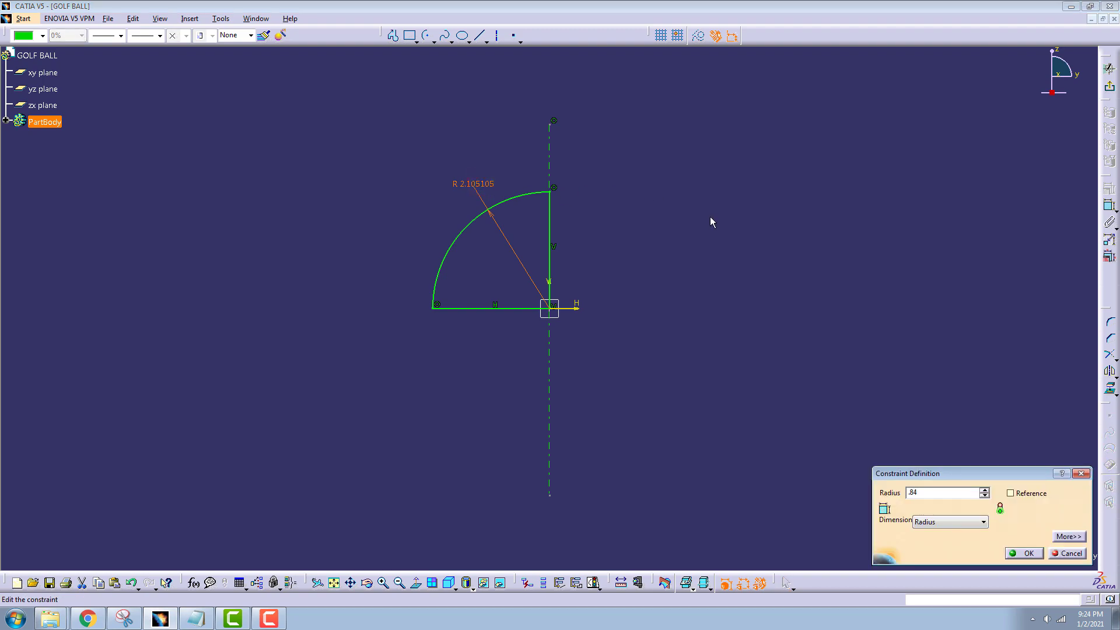
key(Return)
drag(509, 227, 512, 237)
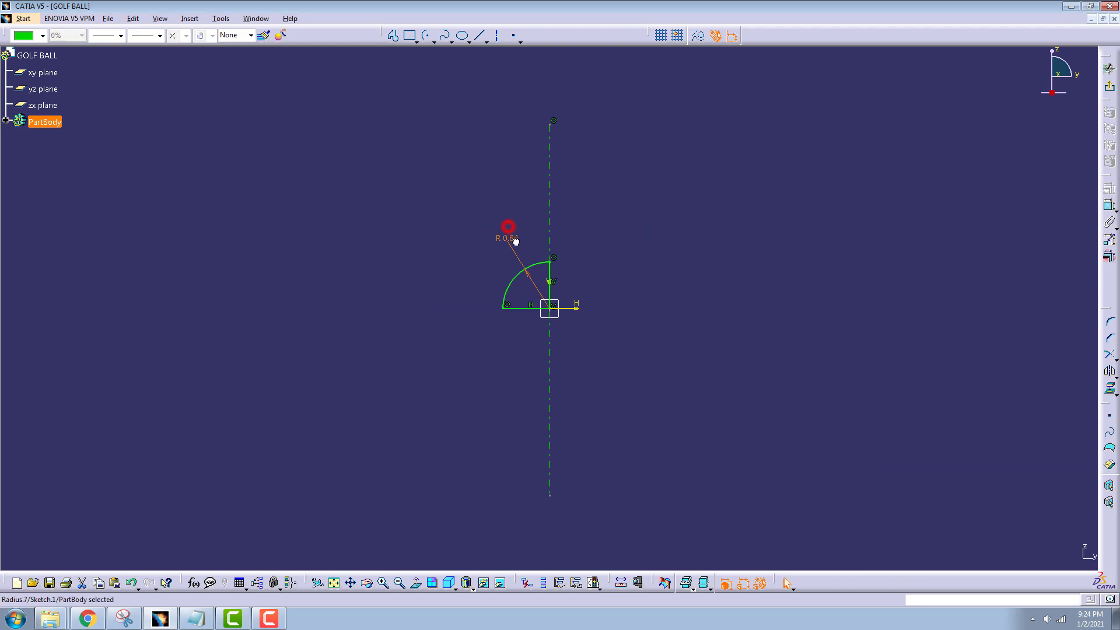
middle_drag(597, 292, 604, 272)
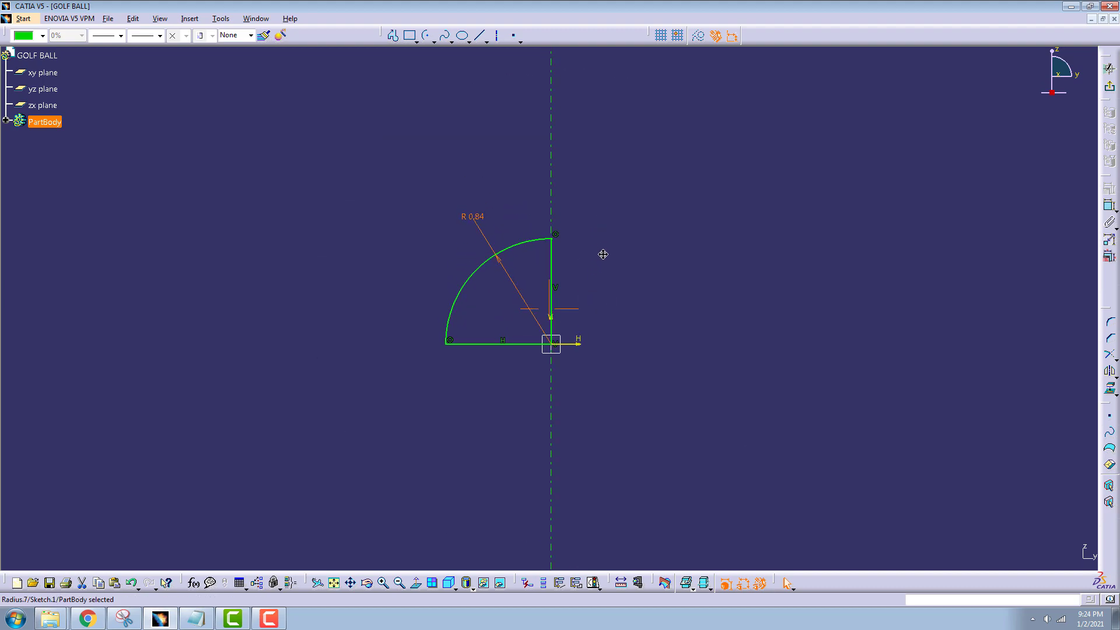
click(1109, 88)
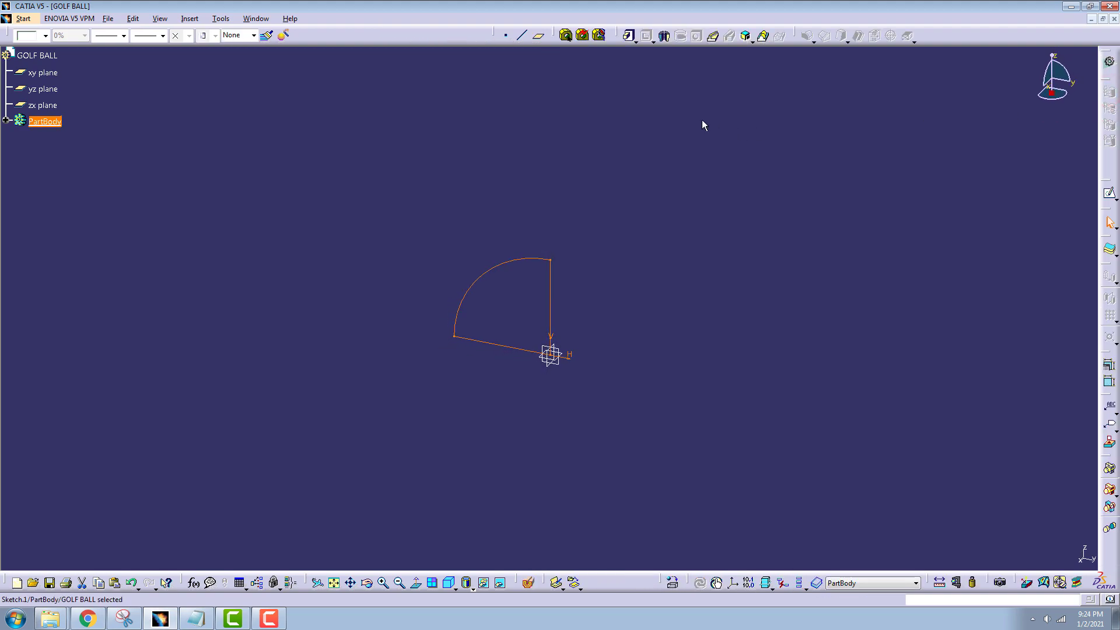
Revolve Sketch.1 360° about the sketch axis into a solid hemisphere shaft
click(665, 37)
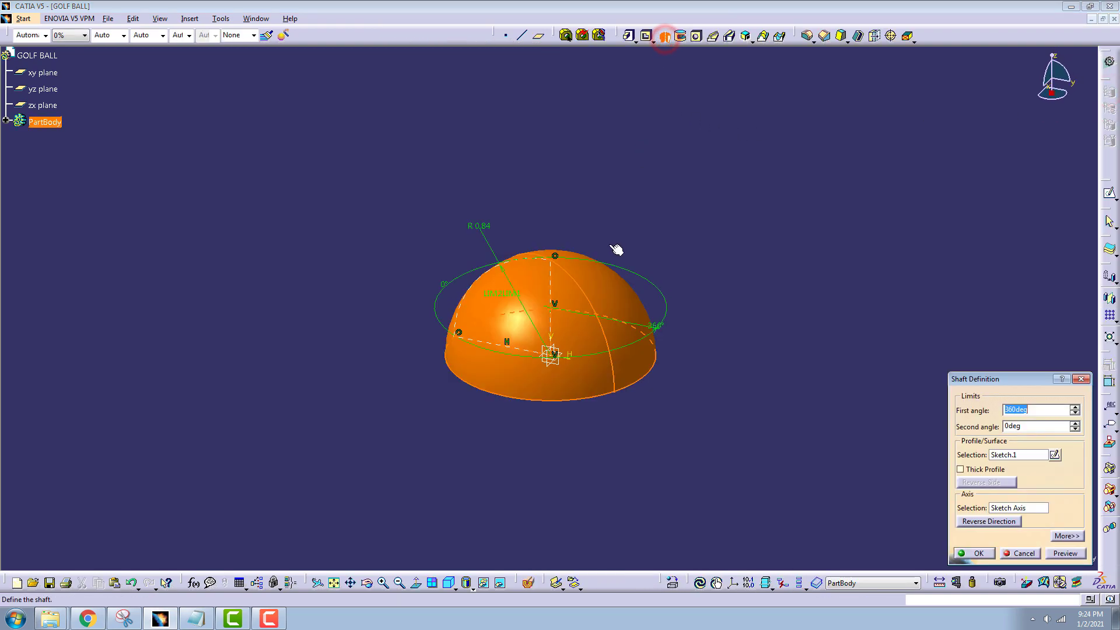
mouse_move(545, 374)
middle_down()
mouse_move(557, 264)
mouse_move(540, 383)
mouse_move(548, 318)
middle_up()
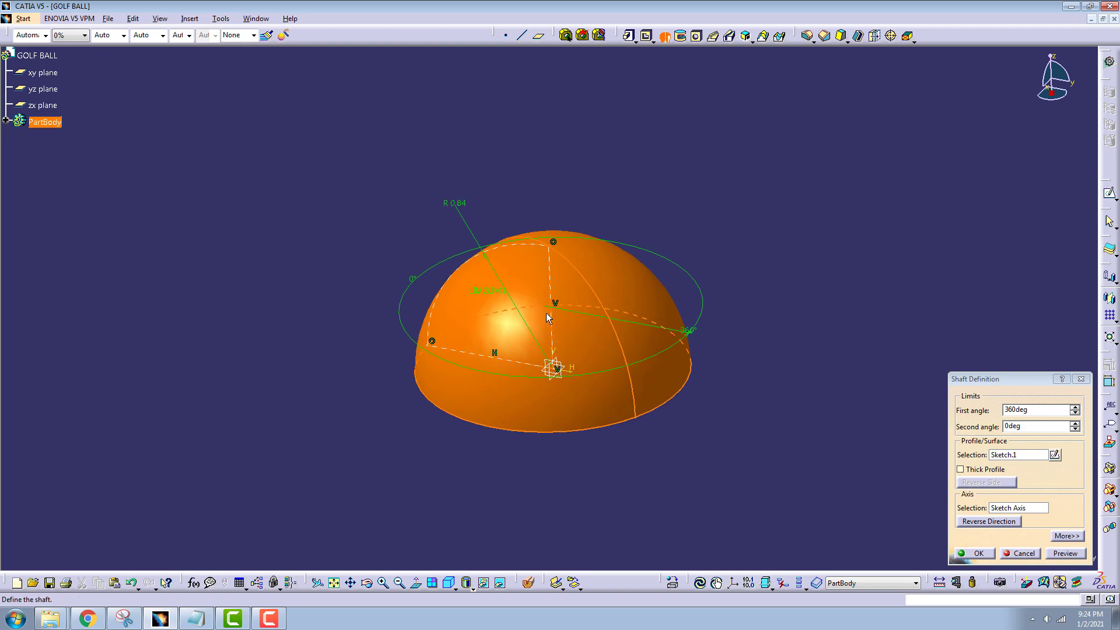
click(980, 554)
click(257, 168)
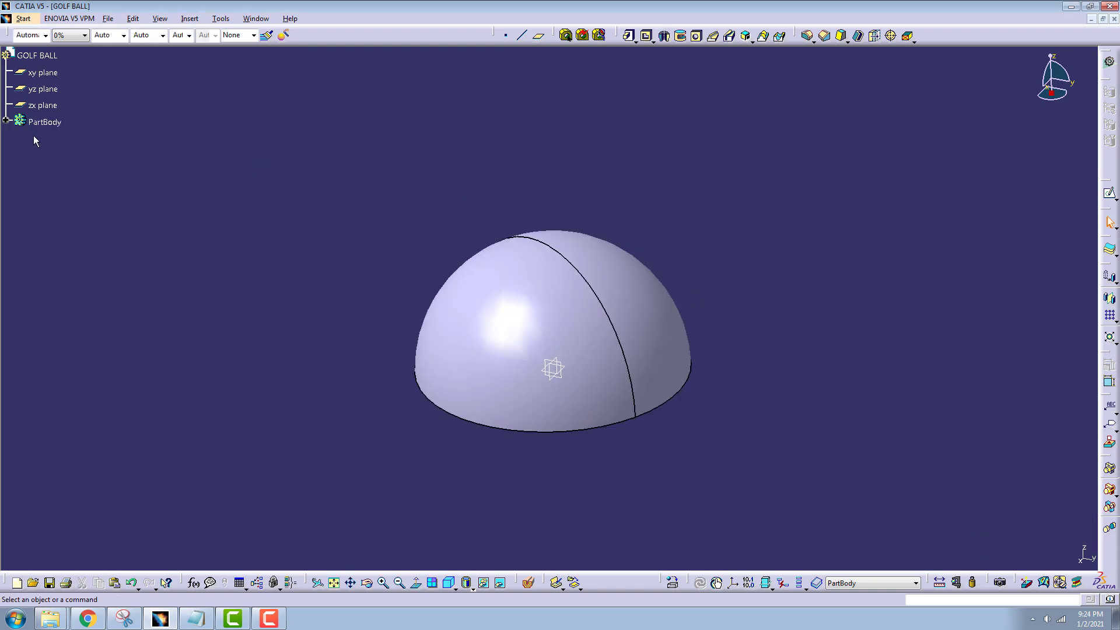
Start Sketch.2 on the yz plane with a vertical axis through the dome's centre
click(5, 121)
click(1107, 197)
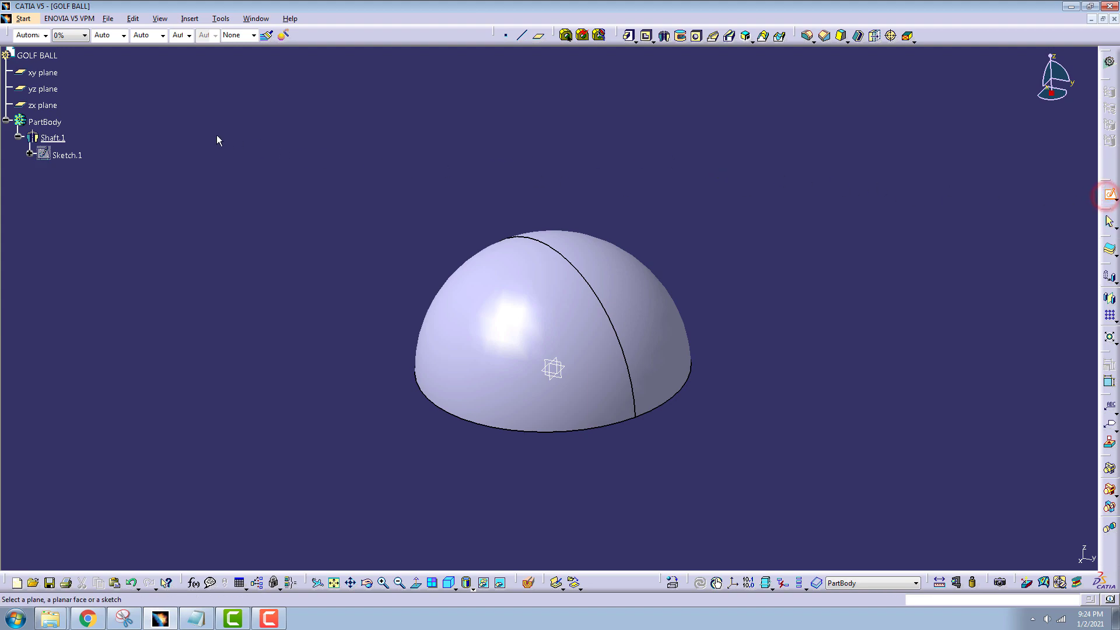
click(43, 89)
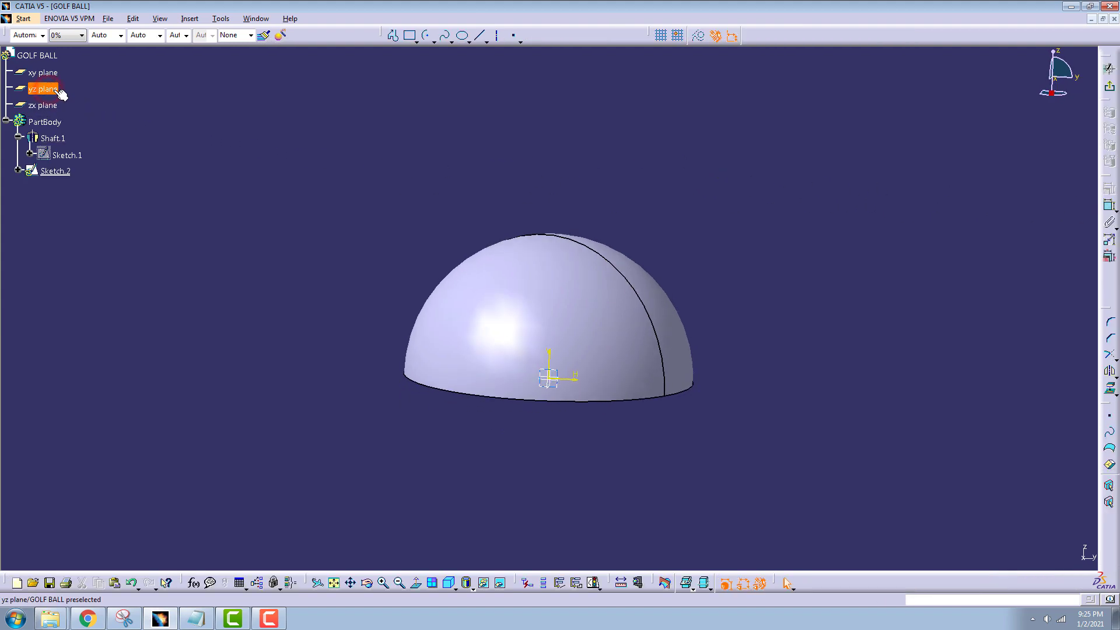
click(499, 36)
click(551, 81)
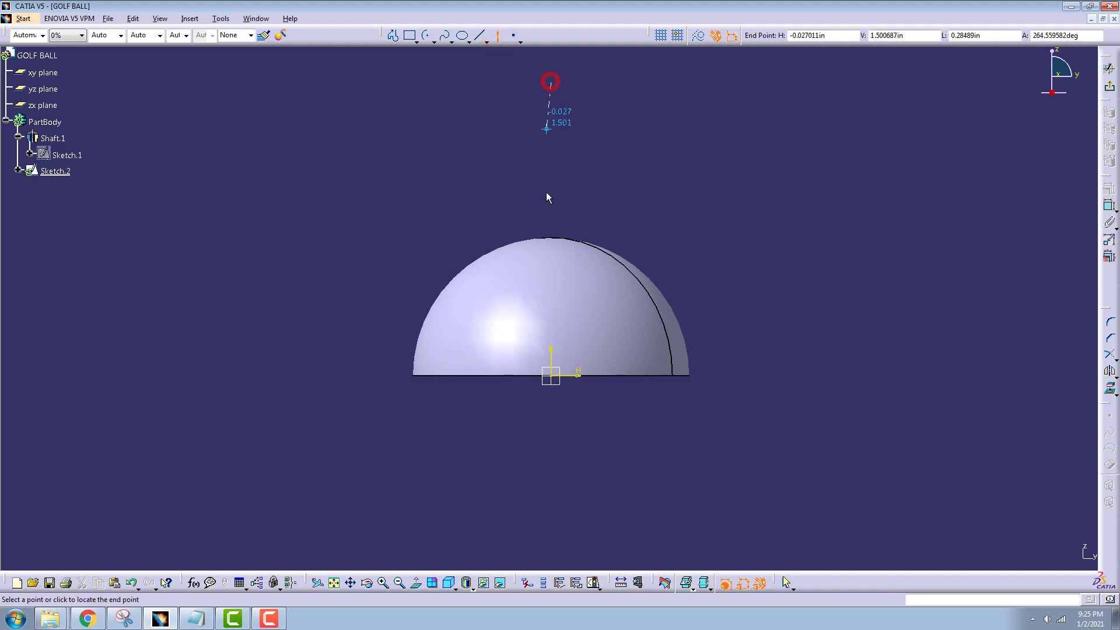
click(549, 537)
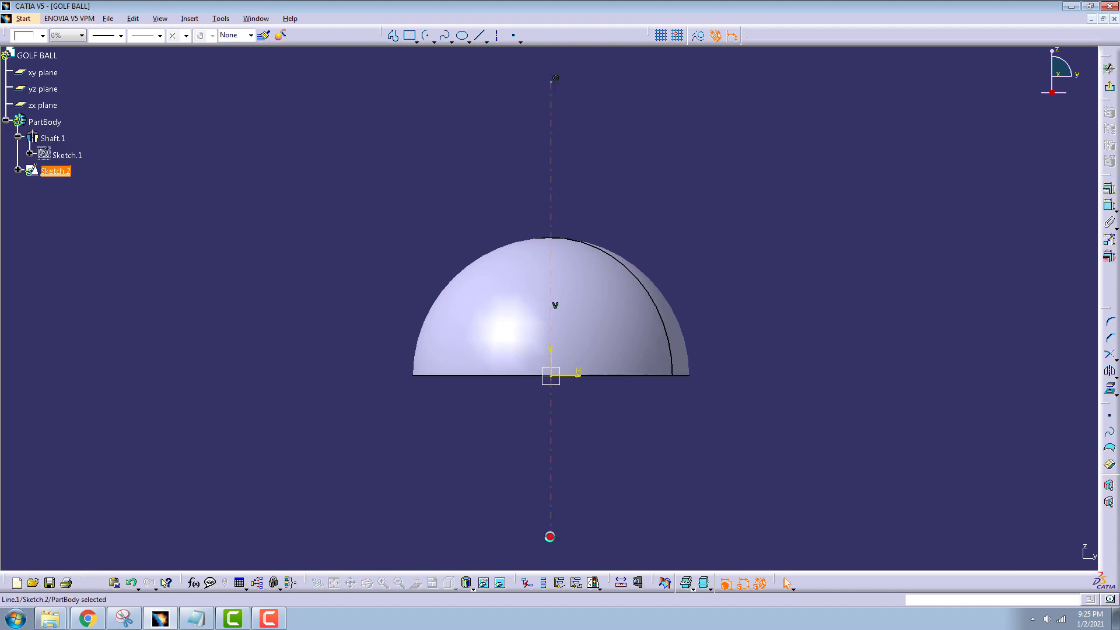
mouse_move(453, 208)
middle_down()
mouse_move(461, 183)
mouse_move(454, 195)
middle_up()
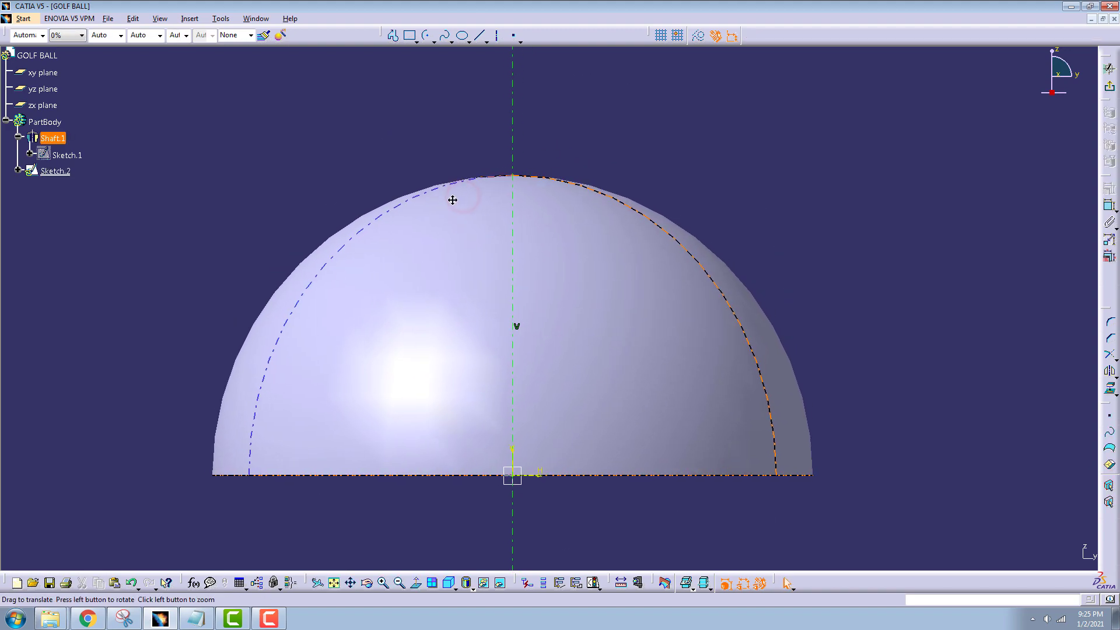
Draw a small half-circle arc on the axis above the dome, closed by a straight line
click(429, 38)
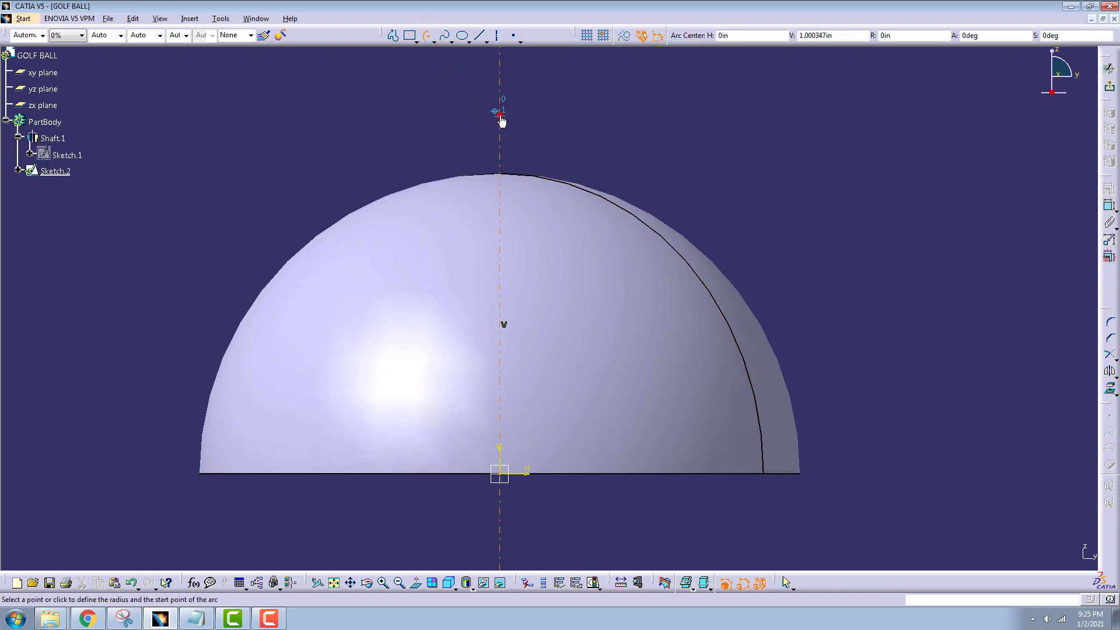
click(500, 74)
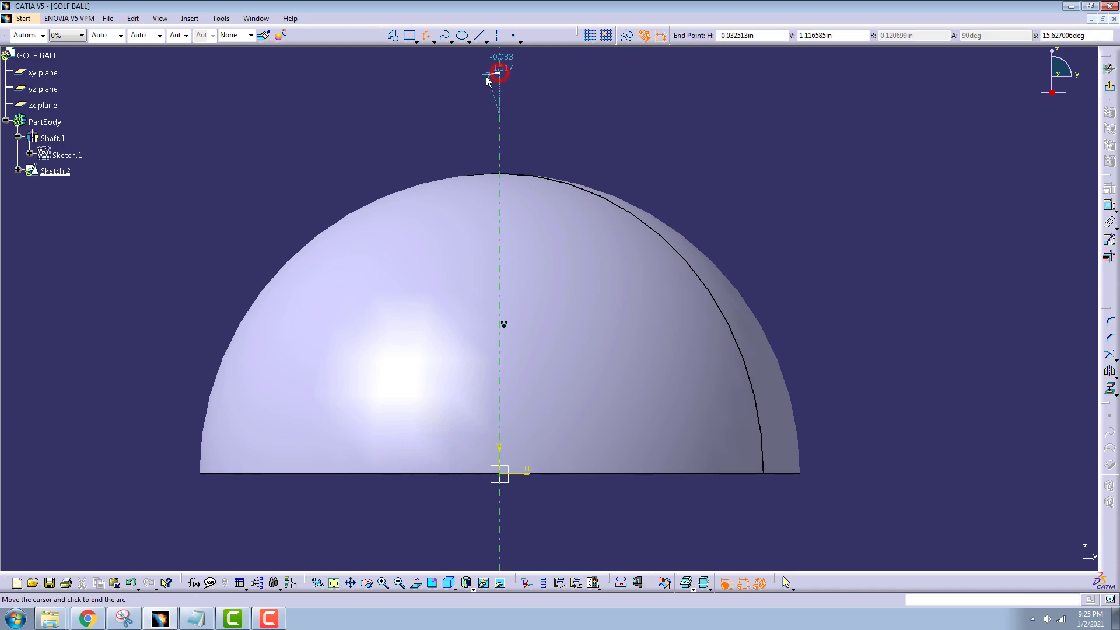
click(501, 164)
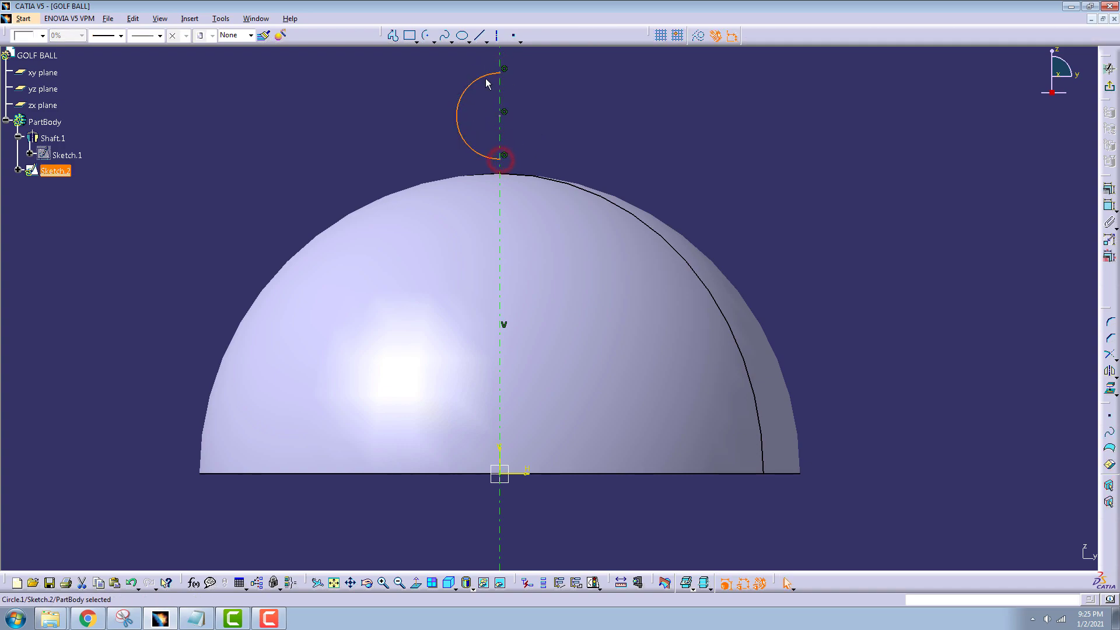
click(481, 38)
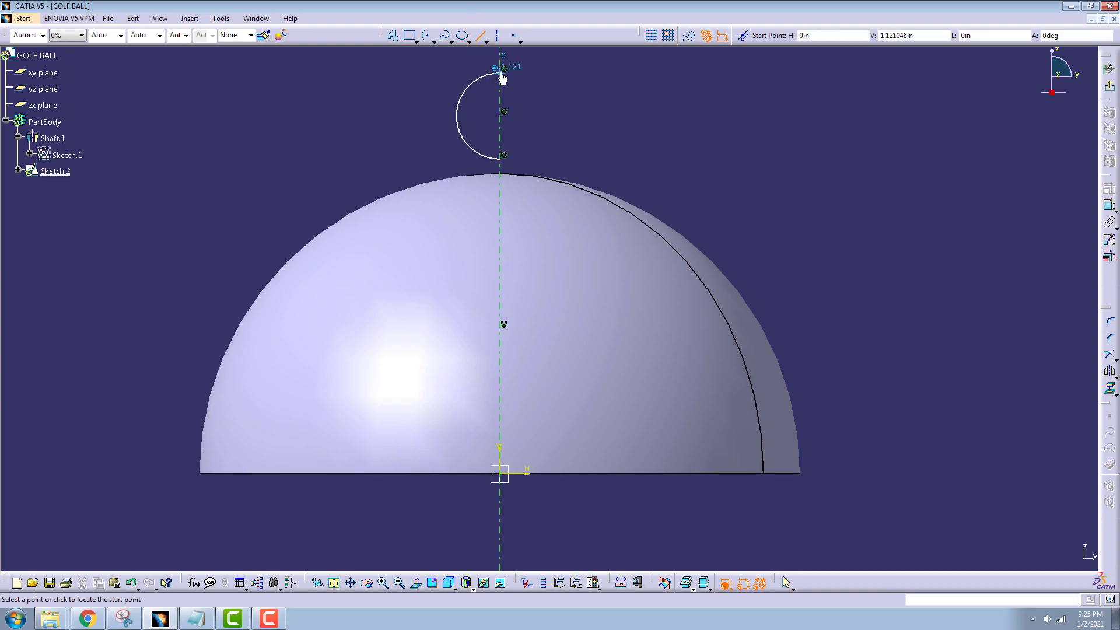
click(500, 70)
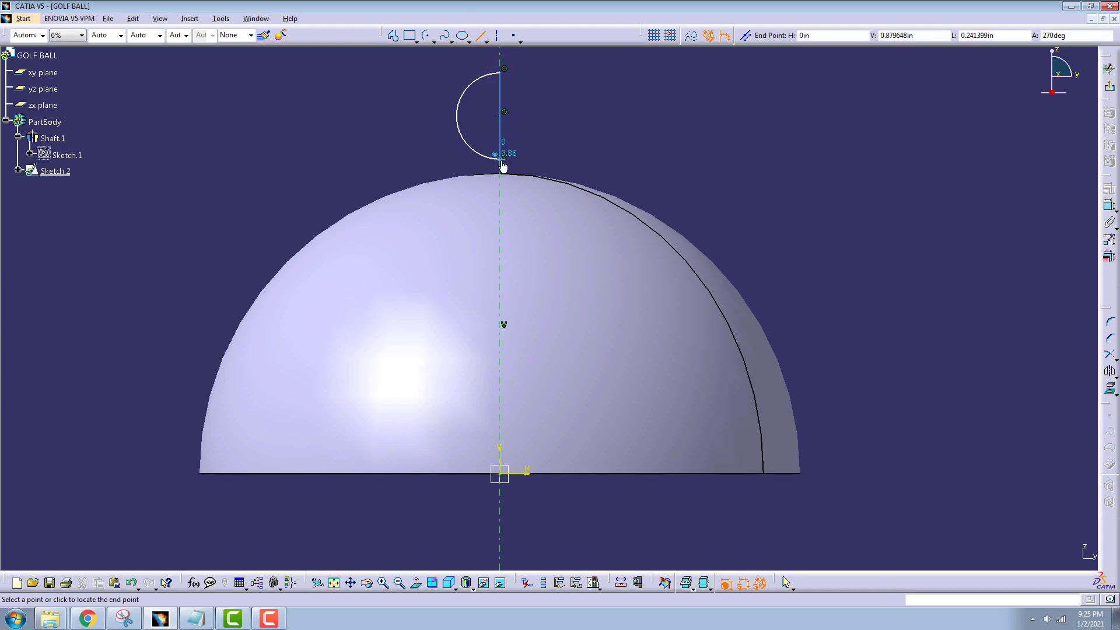
click(500, 156)
click(731, 137)
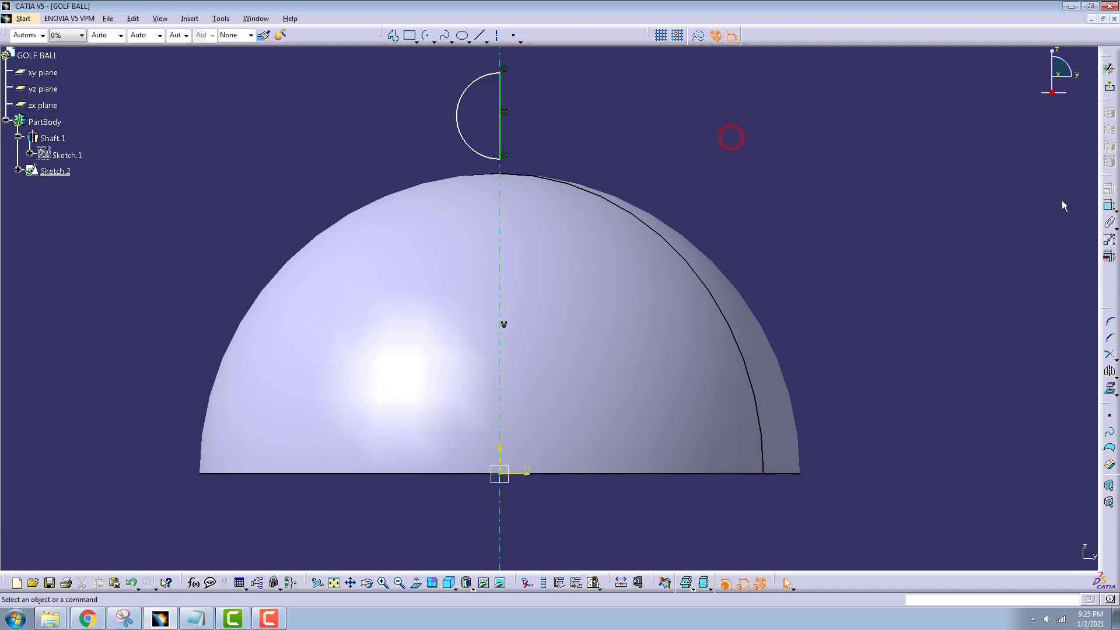
click(1110, 205)
middle_drag(495, 124, 504, 168)
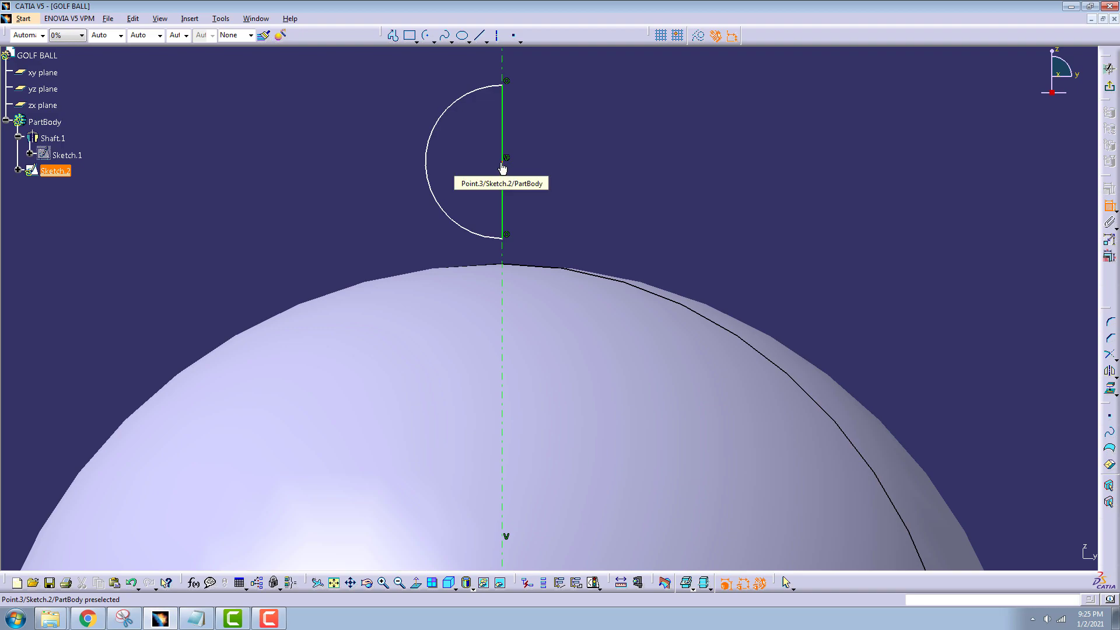
middle_drag(504, 168, 496, 269)
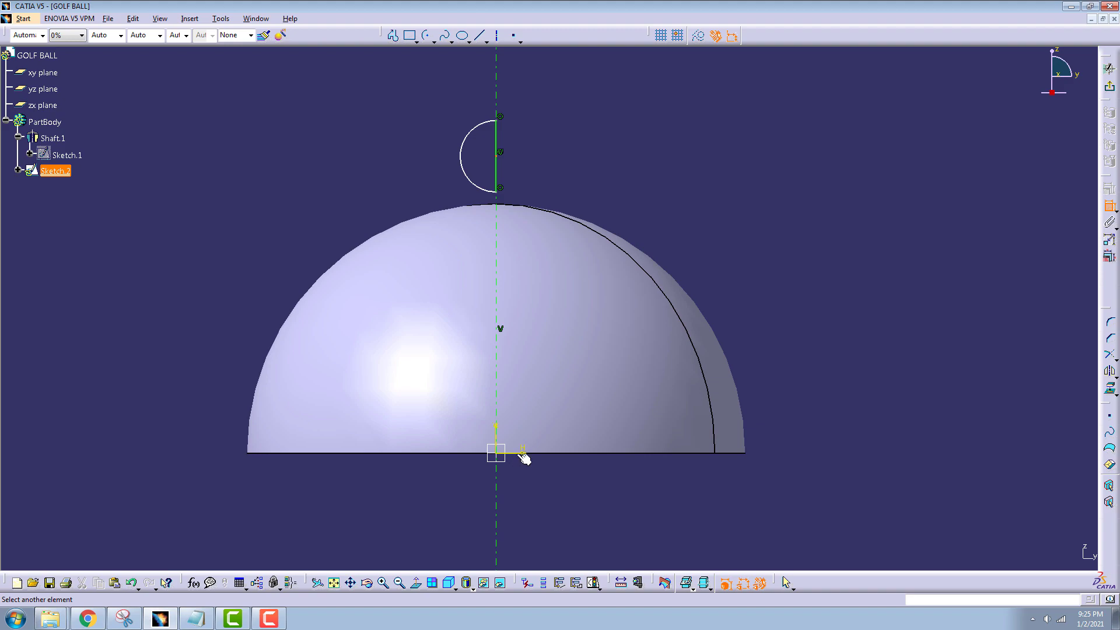
Add a height dimension for the arc centre and a radius dimension for the arc
click(524, 458)
click(791, 304)
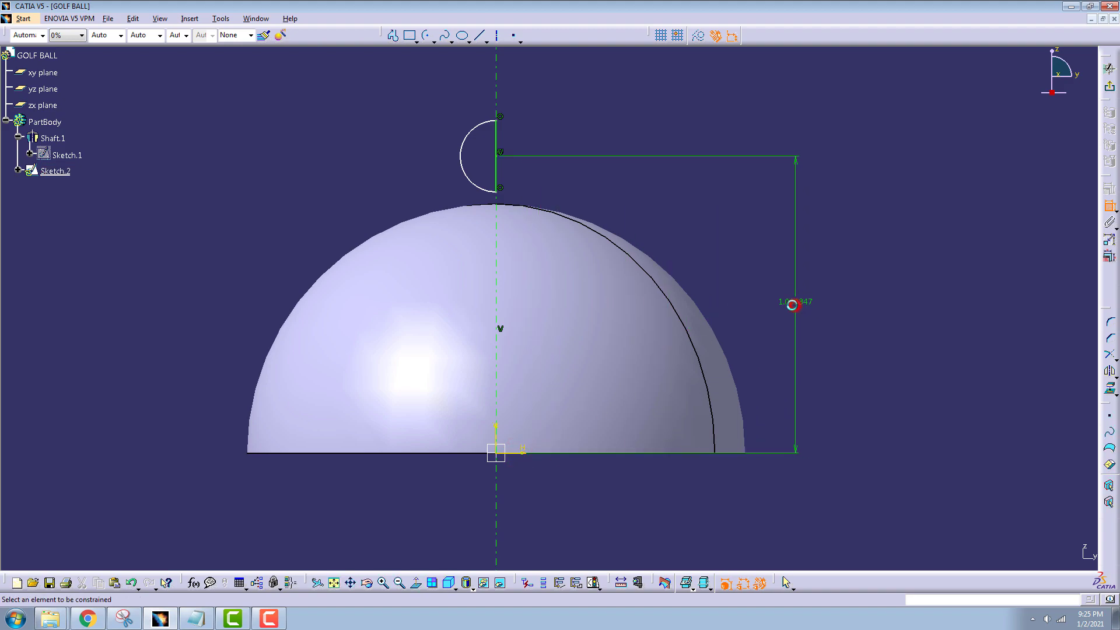
click(468, 134)
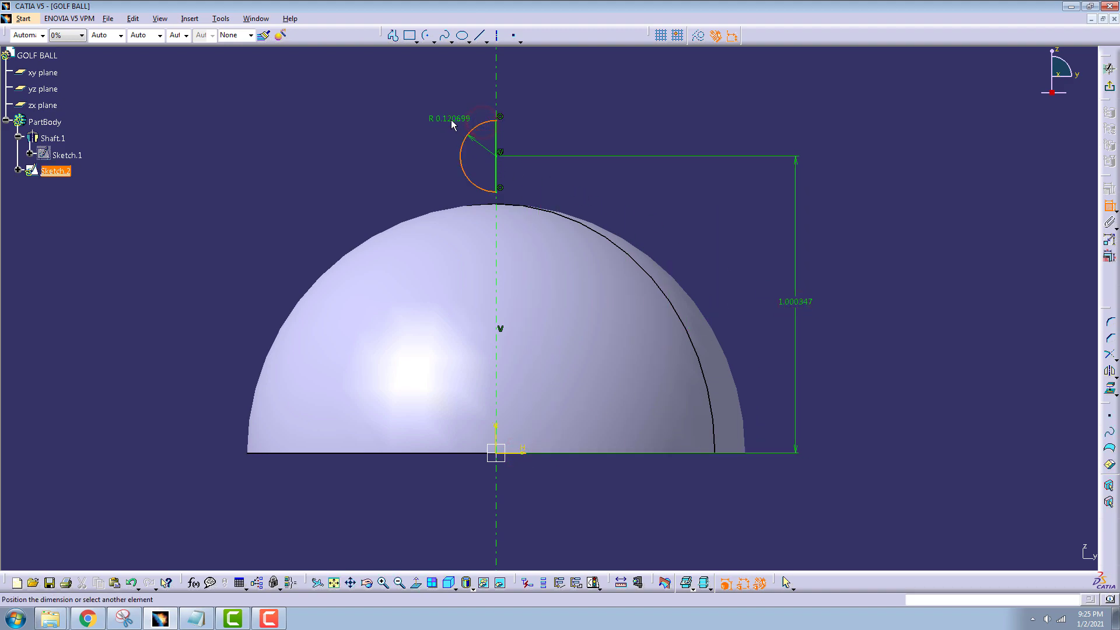
click(452, 119)
click(1108, 205)
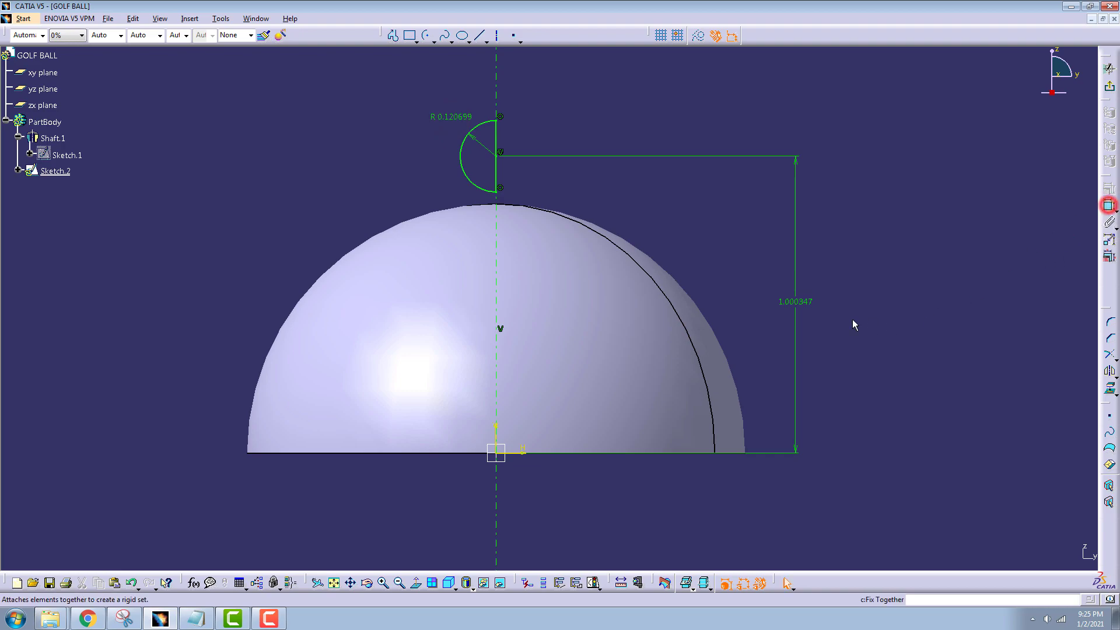
Set the height to 0.98 and the radius to 0.17, then exit the sketch
double_click(805, 302)
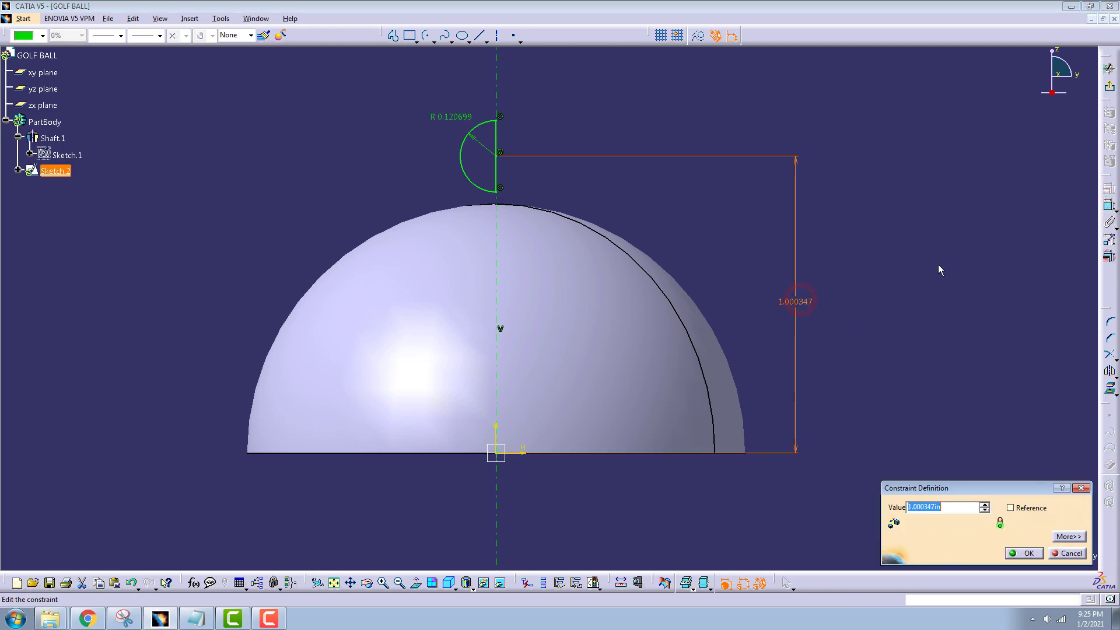
text(98)
key(Return)
double_click(449, 124)
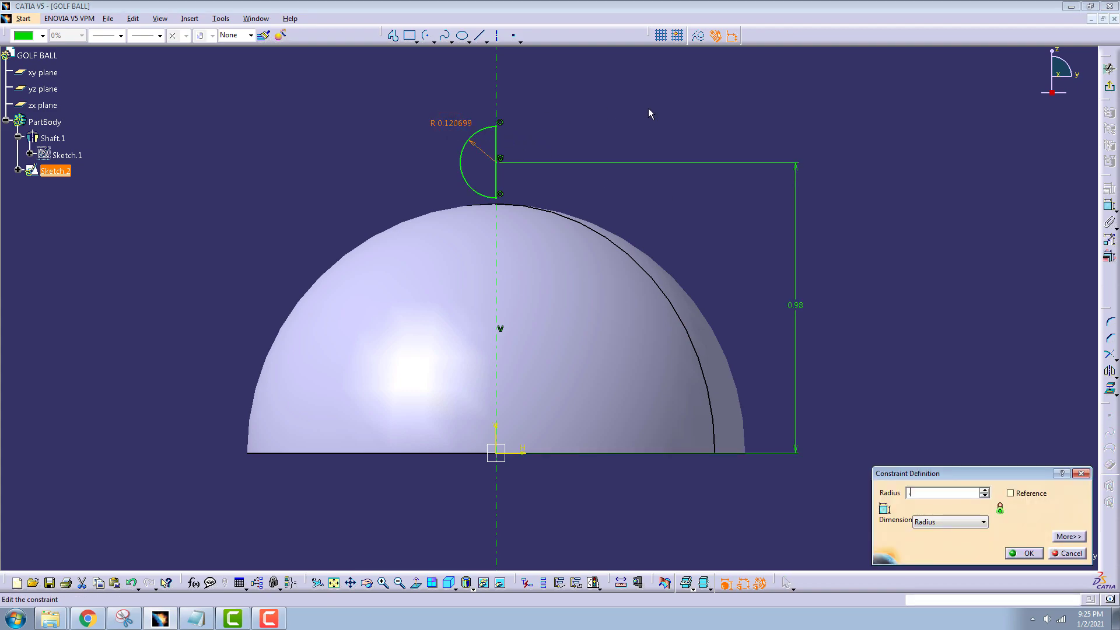
key(Return)
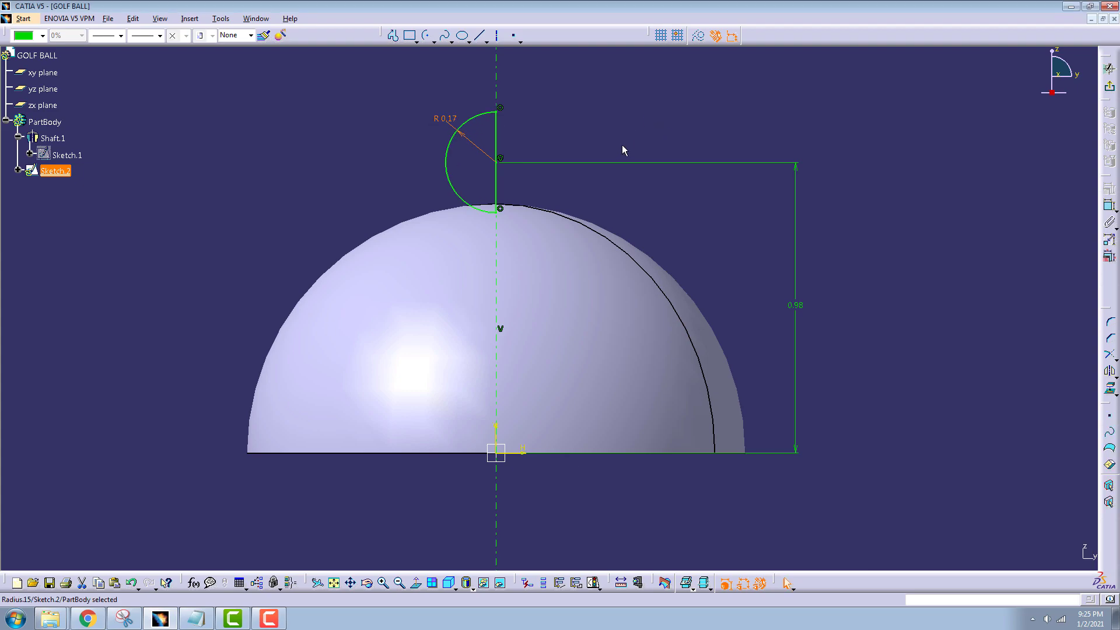
middle_drag(596, 196, 627, 220)
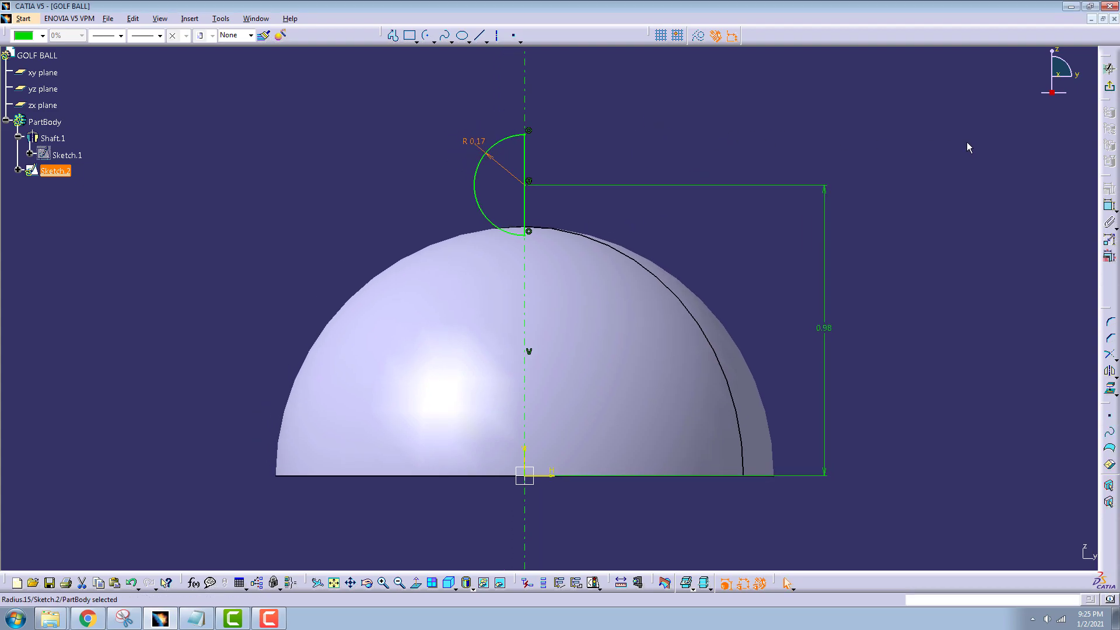
click(1110, 86)
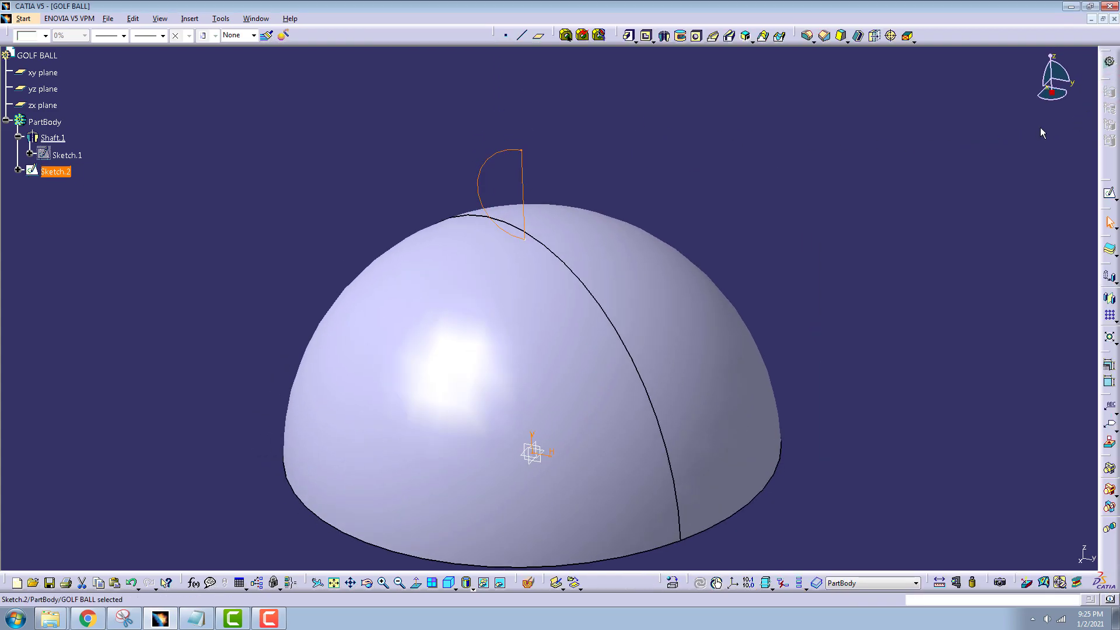
Groove Sketch.2 360° about the sketch axis to cut a dimple into the dome's top
click(682, 36)
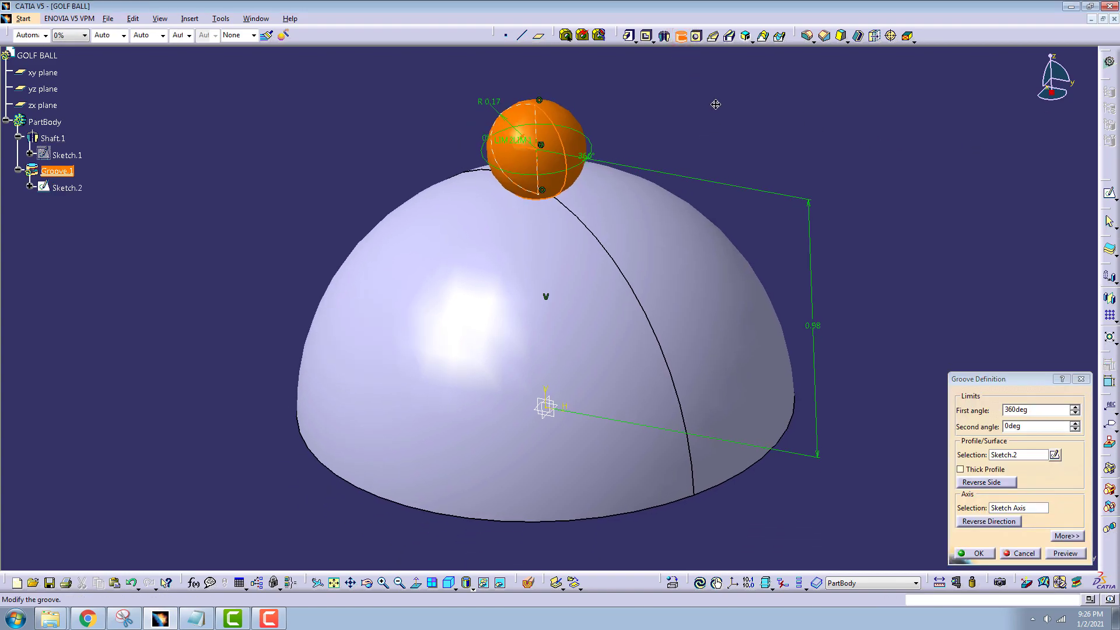
middle_drag(716, 103, 713, 122)
mouse_move(507, 325)
middle_down()
mouse_move(539, 240)
mouse_move(535, 317)
middle_up()
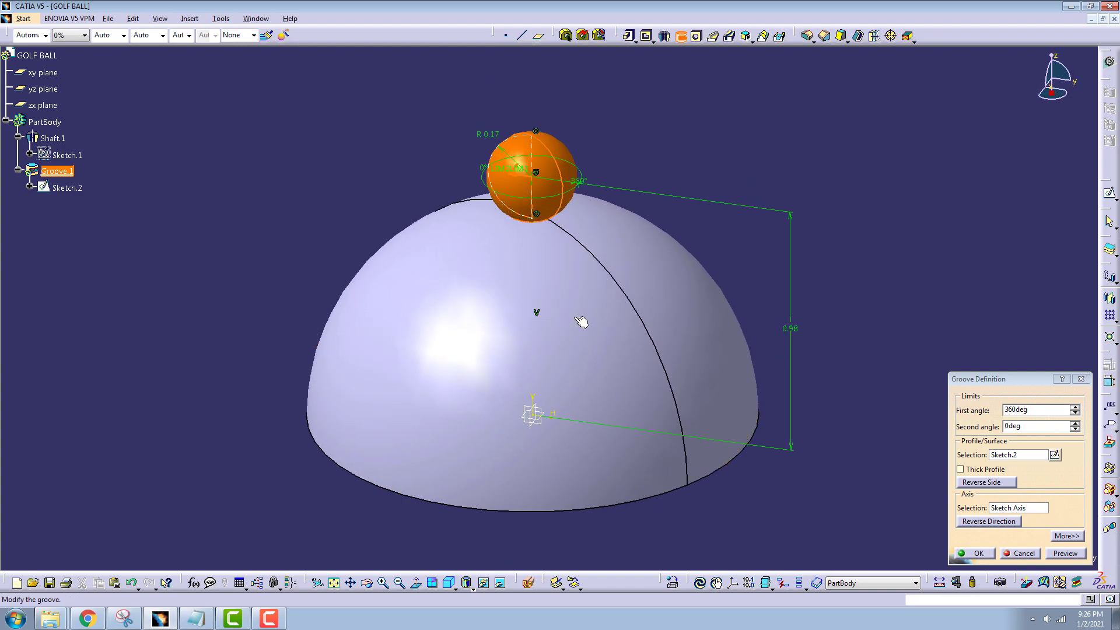
click(979, 554)
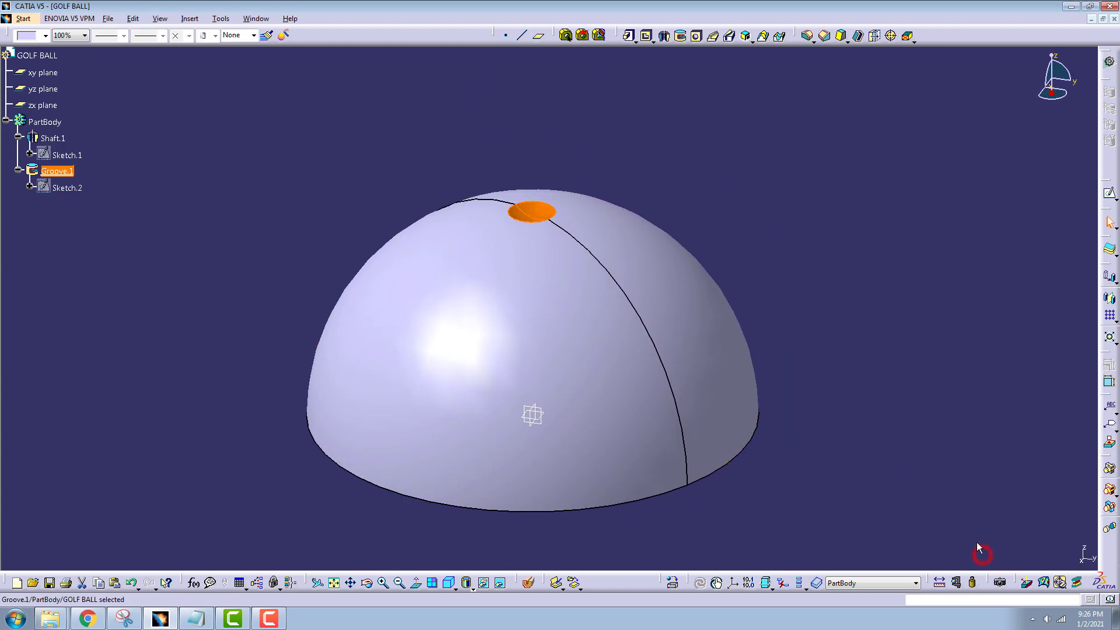
click(321, 181)
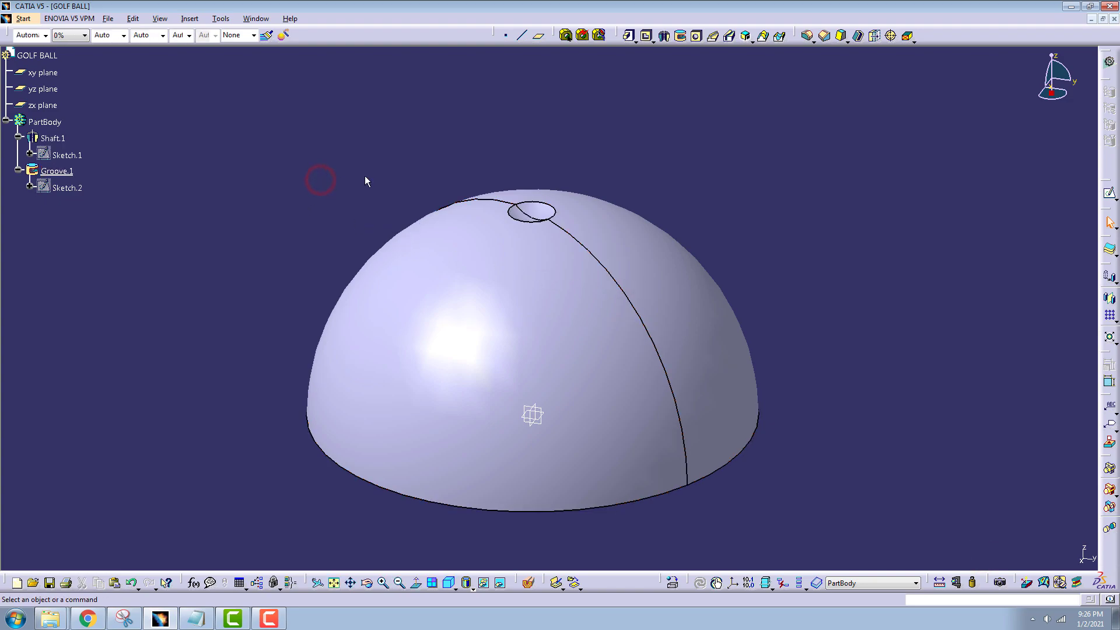
Create a circular pattern of Groove.1 at 15° about the X axis
click(1115, 320)
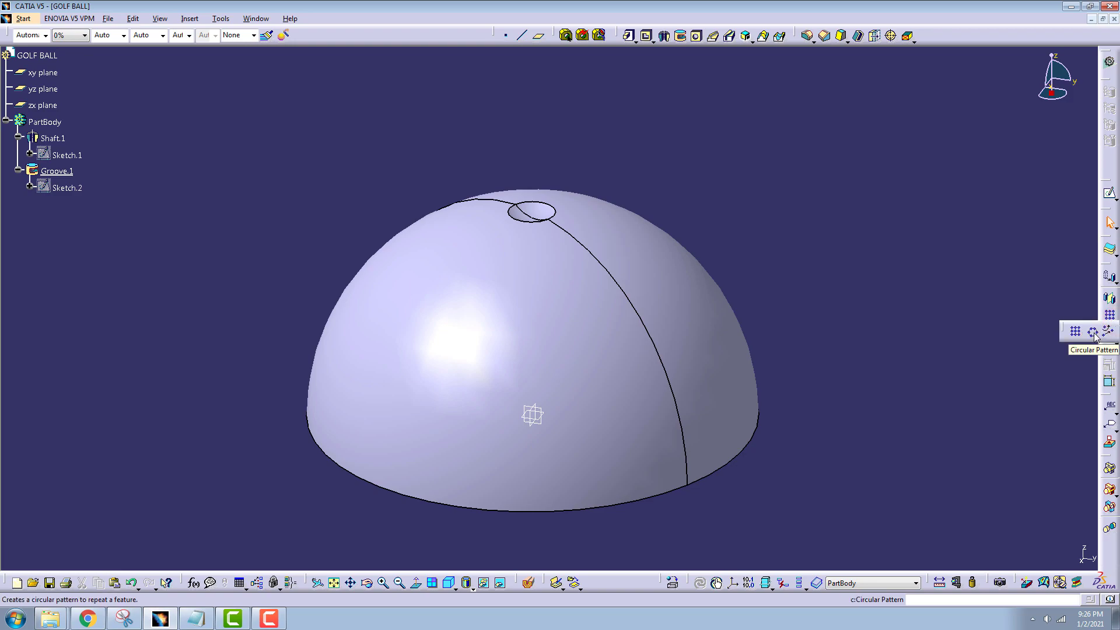
click(1093, 332)
click(940, 378)
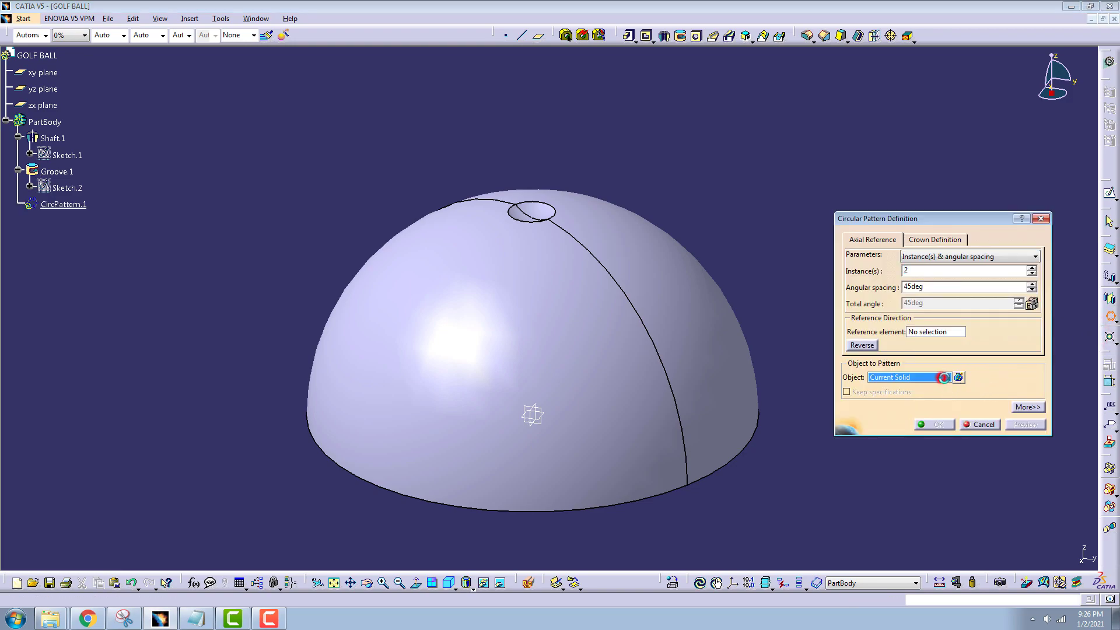
click(59, 173)
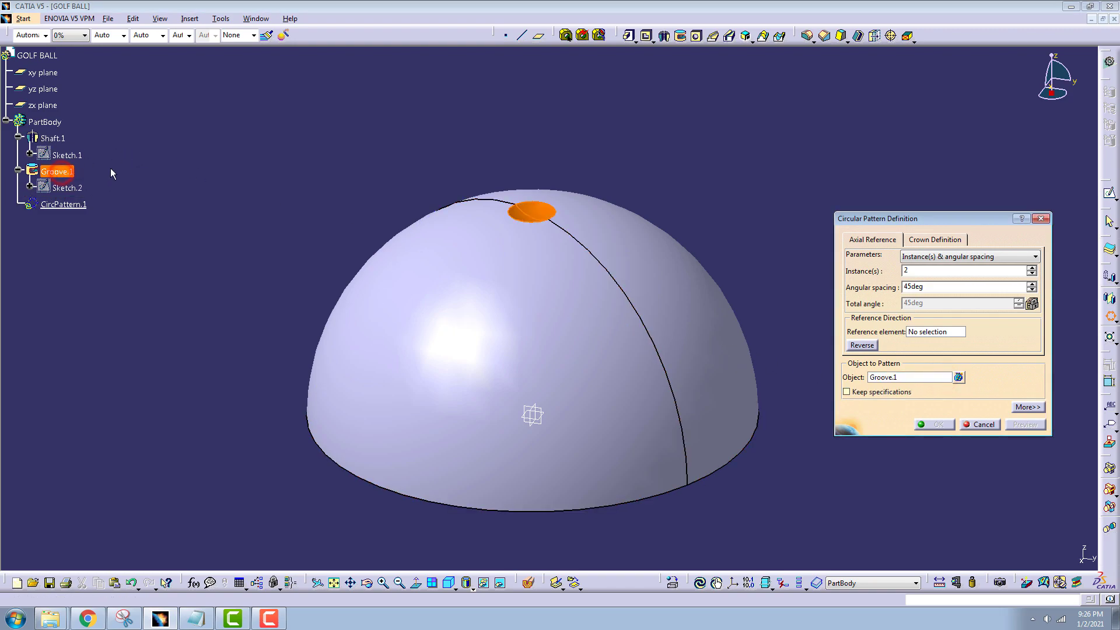
double_click(939, 287)
right_click(956, 338)
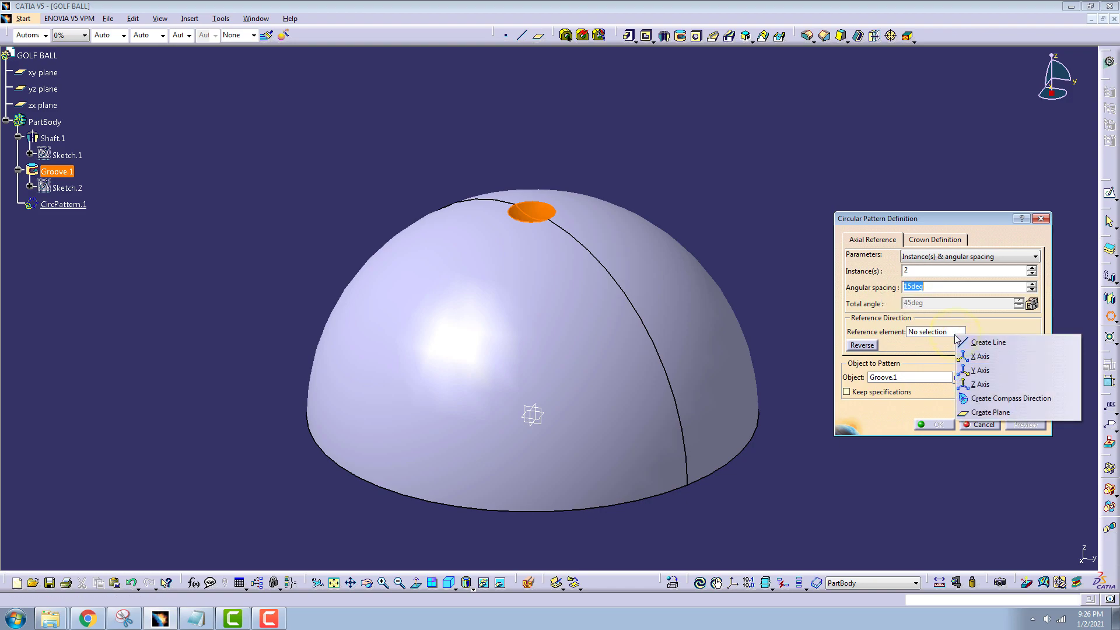
click(1010, 356)
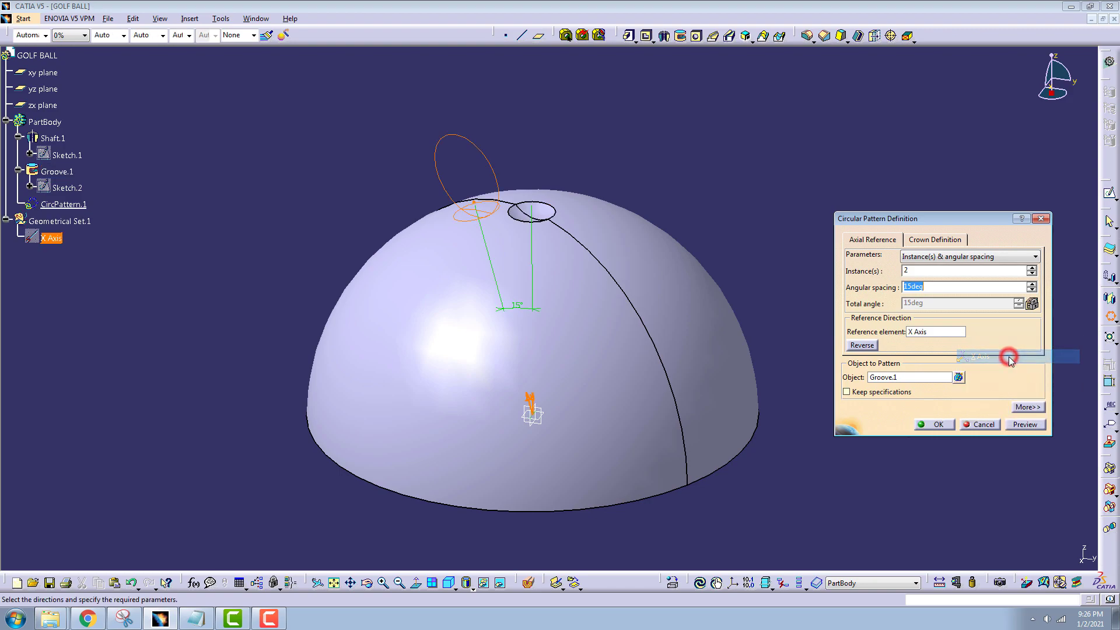
click(1017, 425)
mouse_move(391, 359)
middle_down()
mouse_move(527, 402)
mouse_move(552, 347)
middle_up()
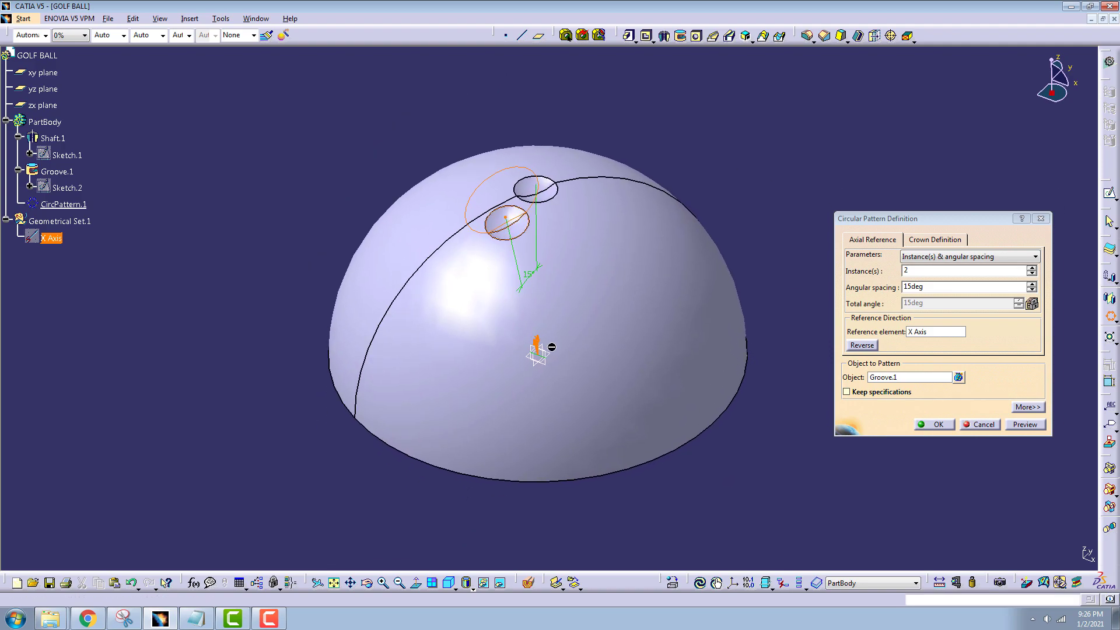
click(944, 424)
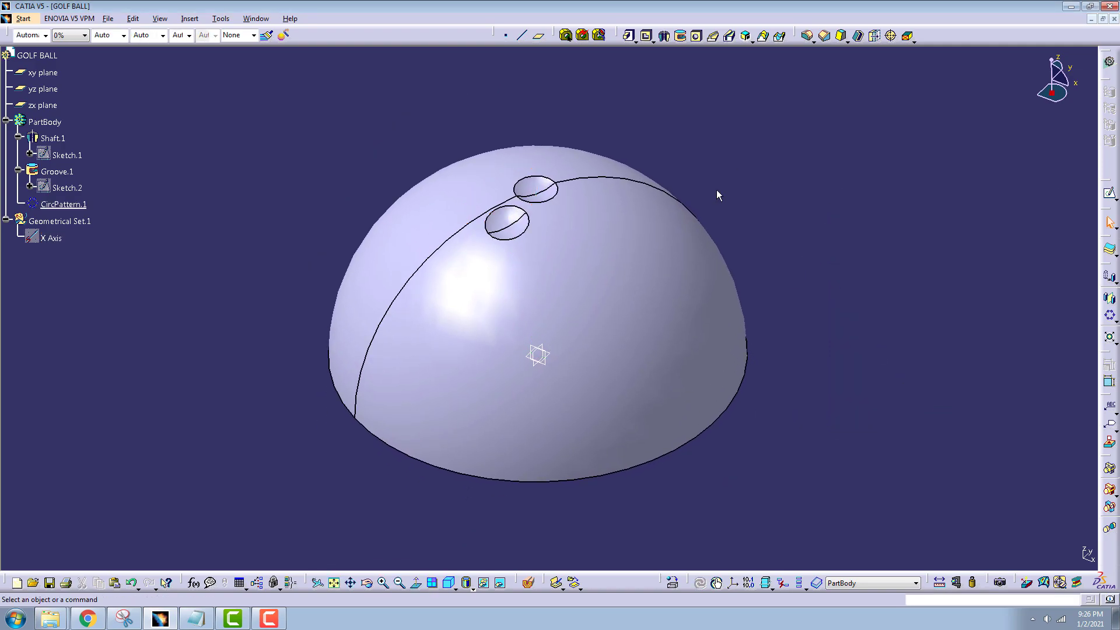
Pattern the top dimple at 30° about the X axis
click(536, 188)
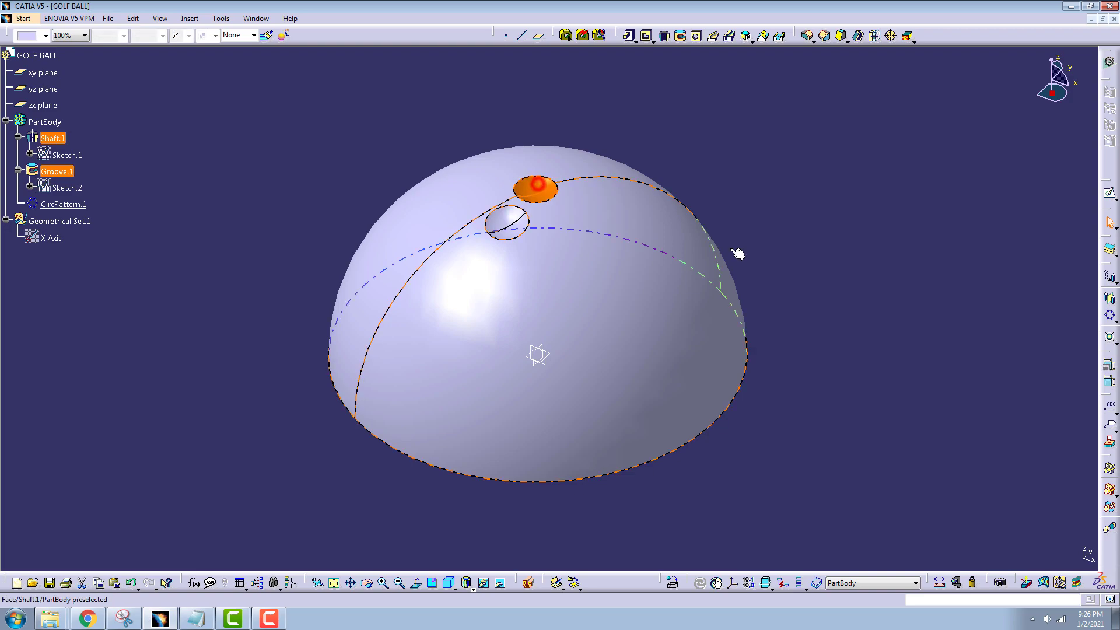
click(1110, 315)
double_click(945, 286)
text(30)
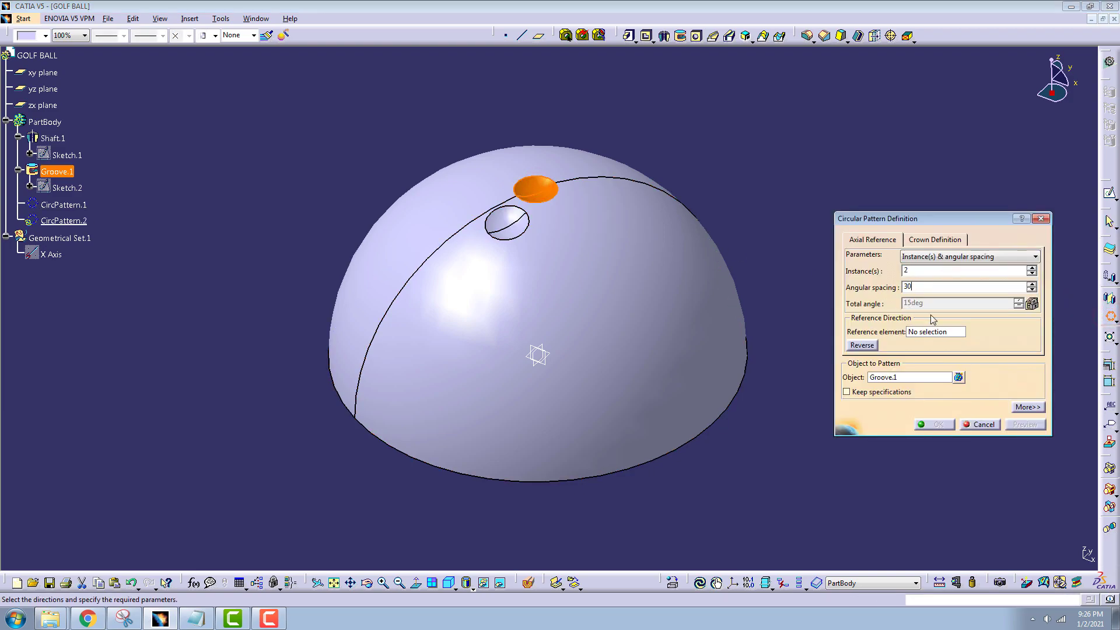
right_click(951, 331)
click(977, 350)
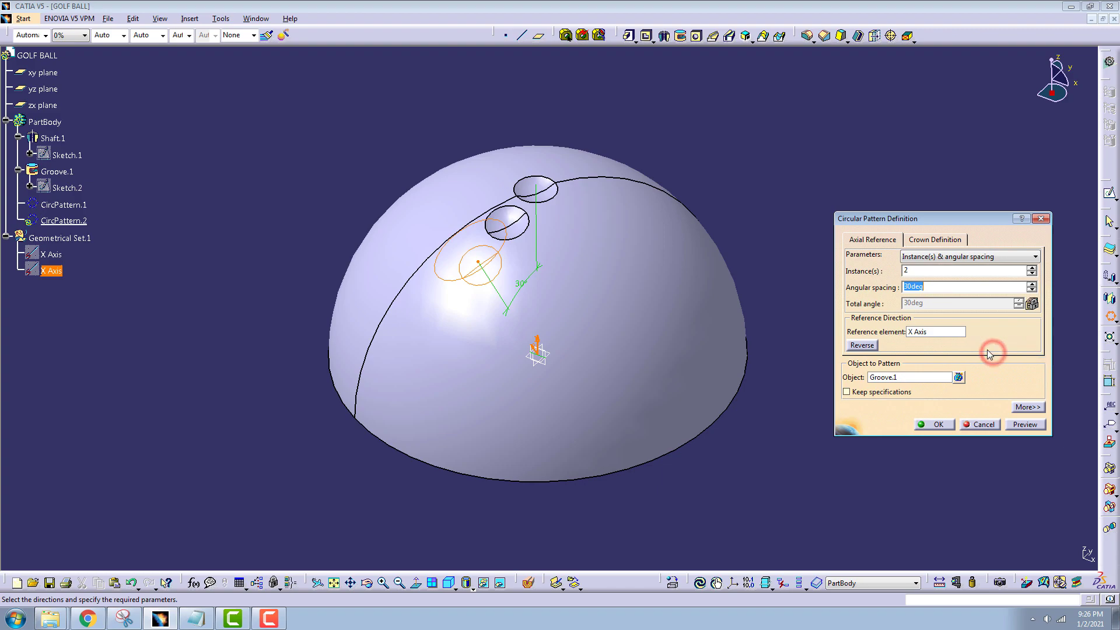
click(950, 422)
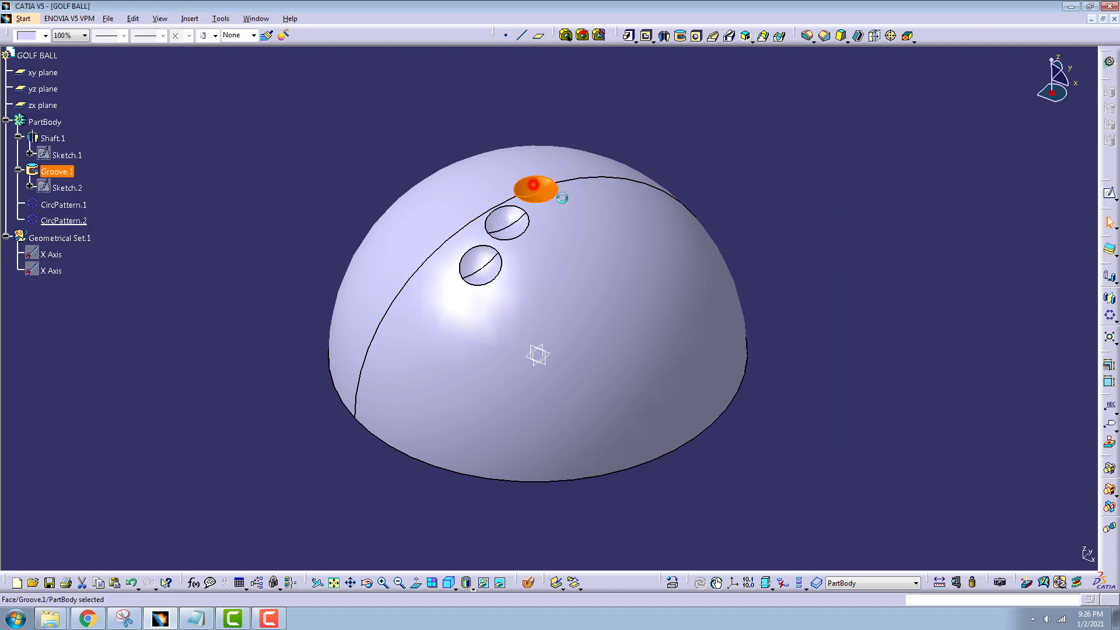
Pattern the top dimple at 45° about the X axis
click(1108, 316)
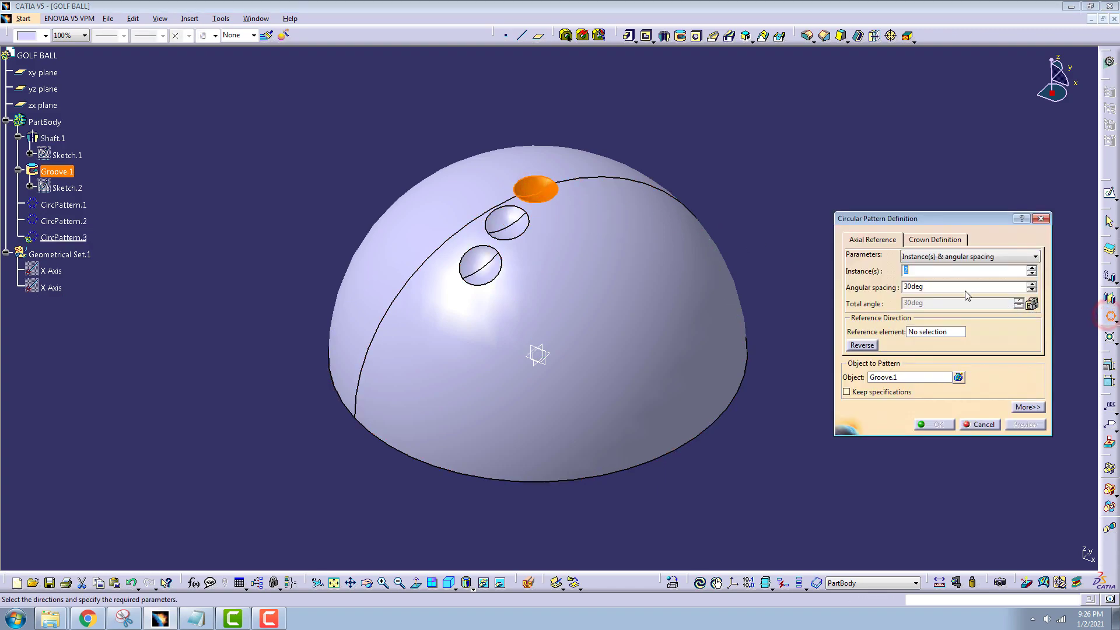
double_click(934, 285)
right_click(944, 332)
click(976, 353)
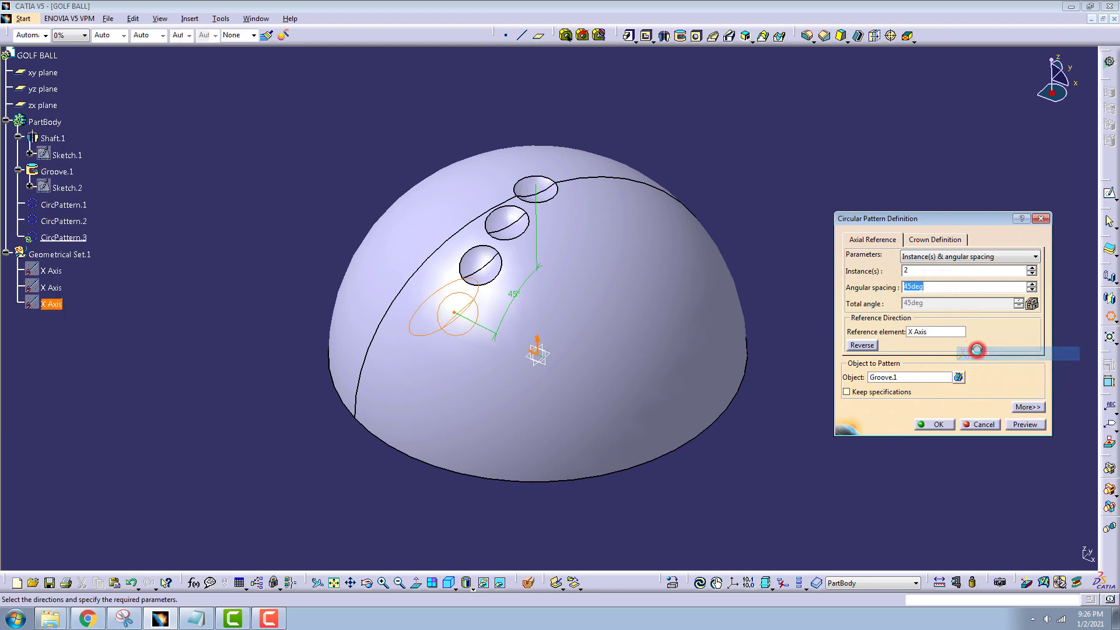
click(935, 423)
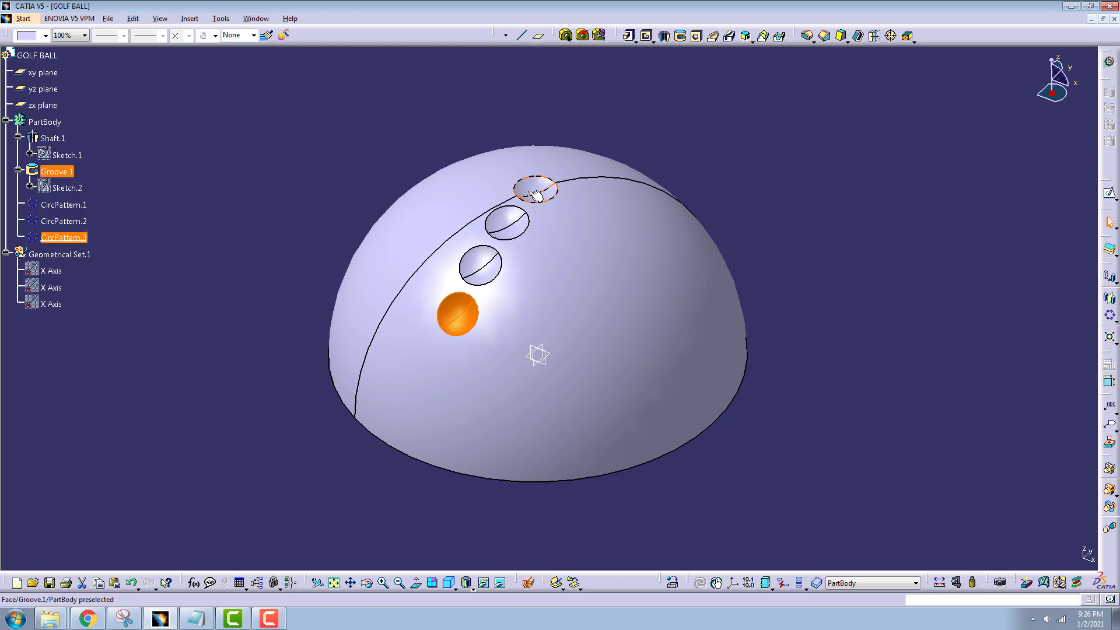
Pattern the top dimple at 60° about the X axis
click(1110, 316)
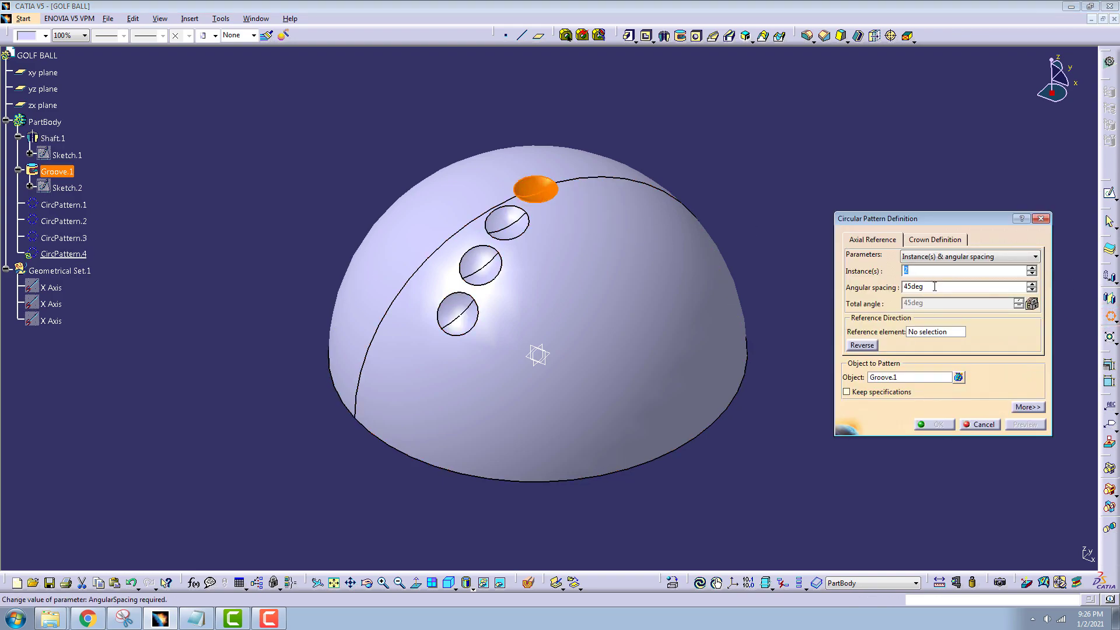
double_click(935, 287)
text(60)
right_click(936, 335)
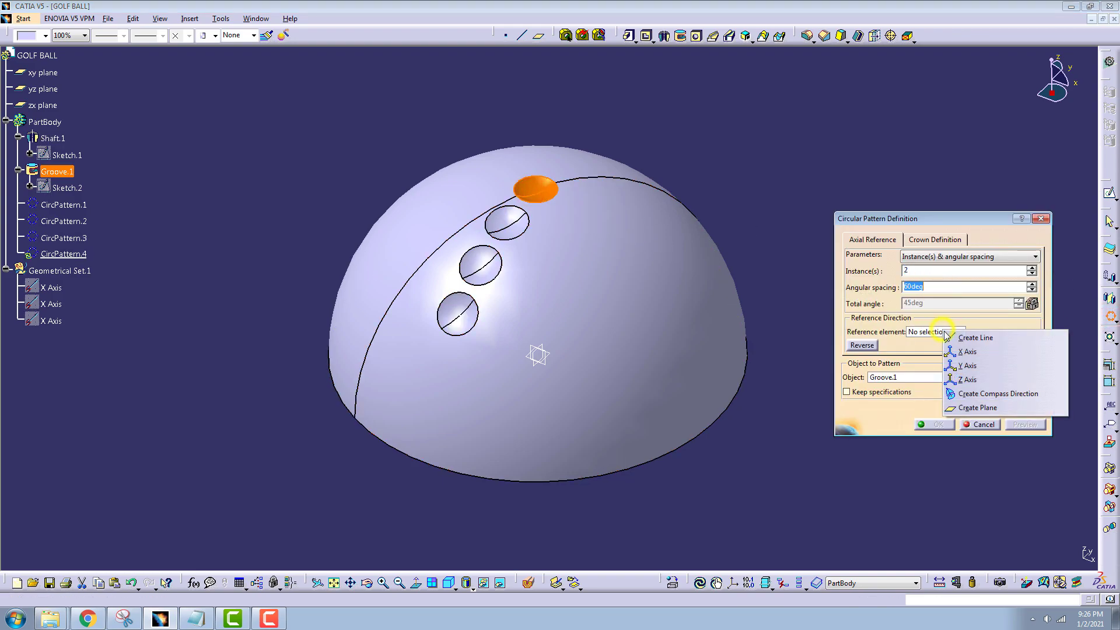
click(967, 350)
click(937, 421)
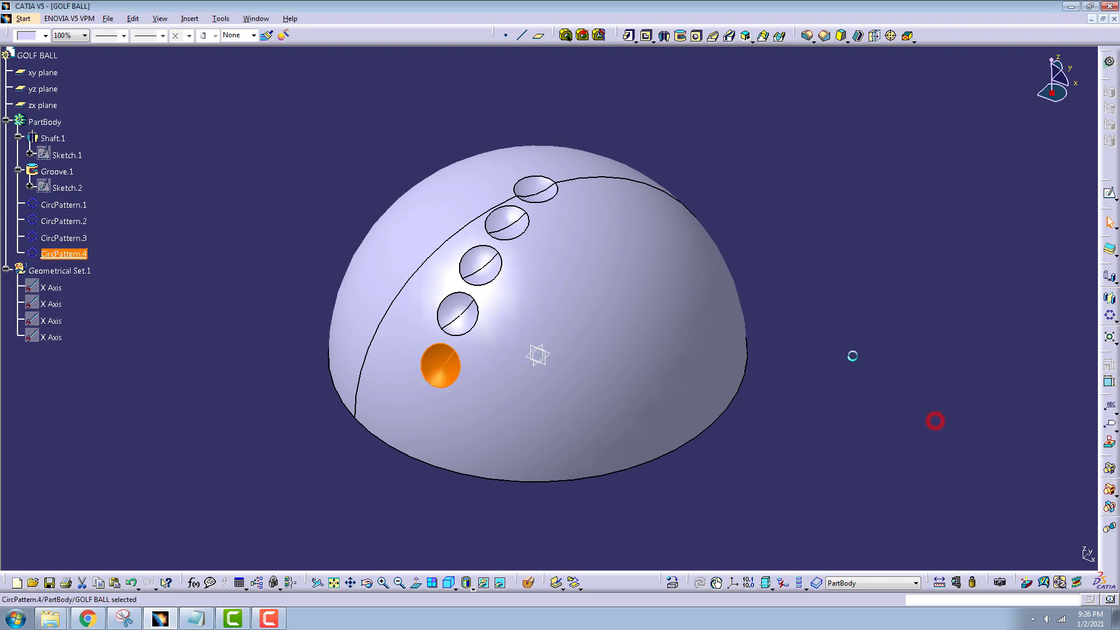
Pattern the top dimple at 75° about the X axis, completing the column of six
click(533, 187)
click(1109, 314)
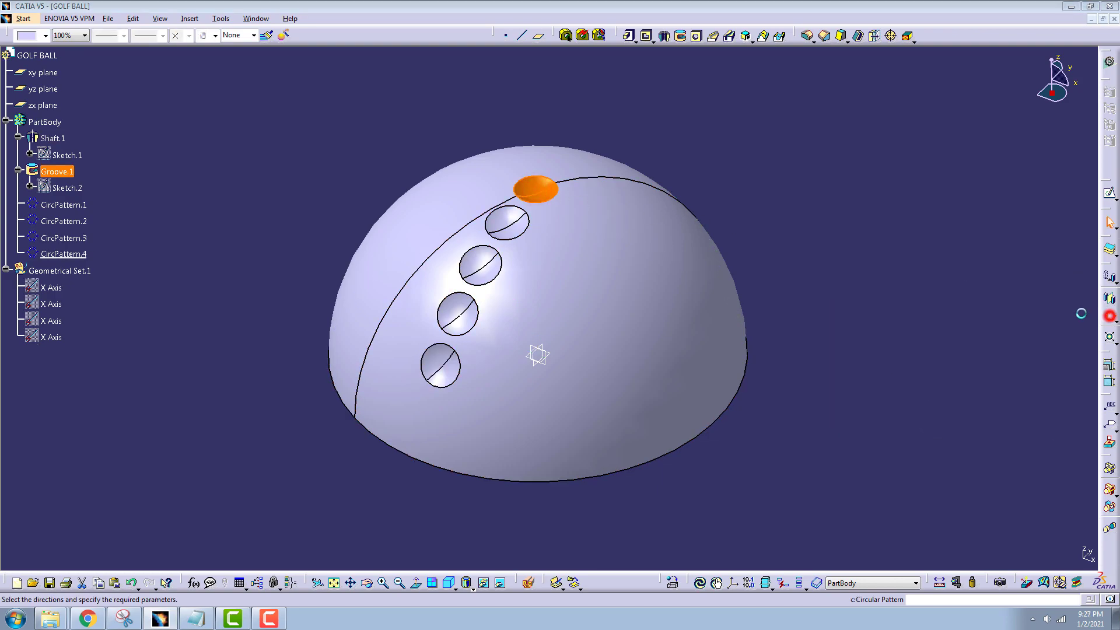
double_click(945, 287)
text(75)
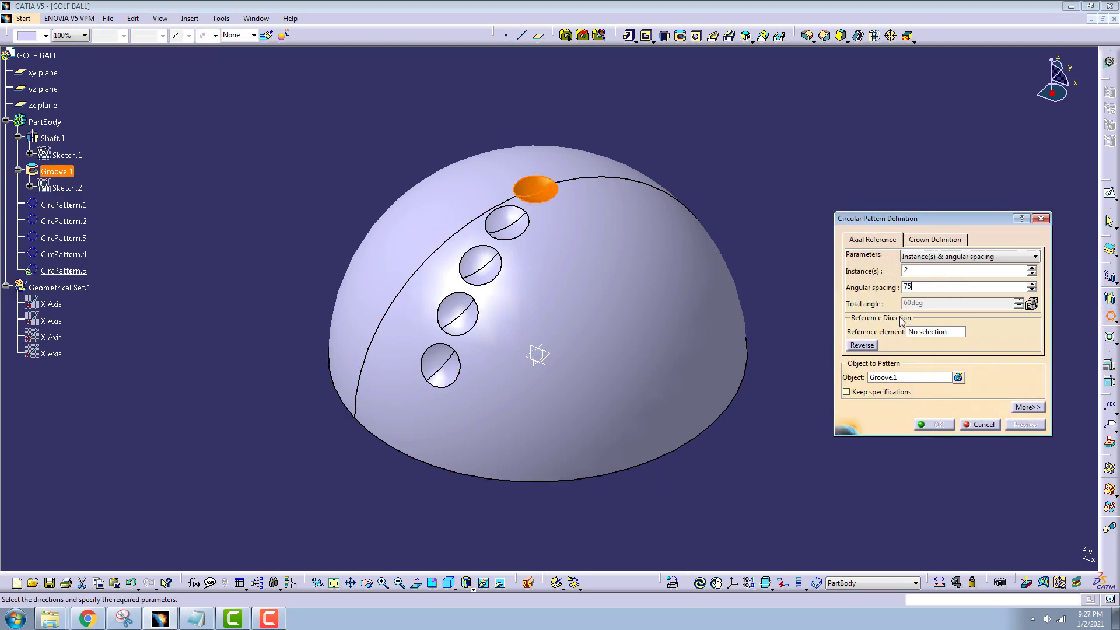
right_click(955, 337)
click(989, 355)
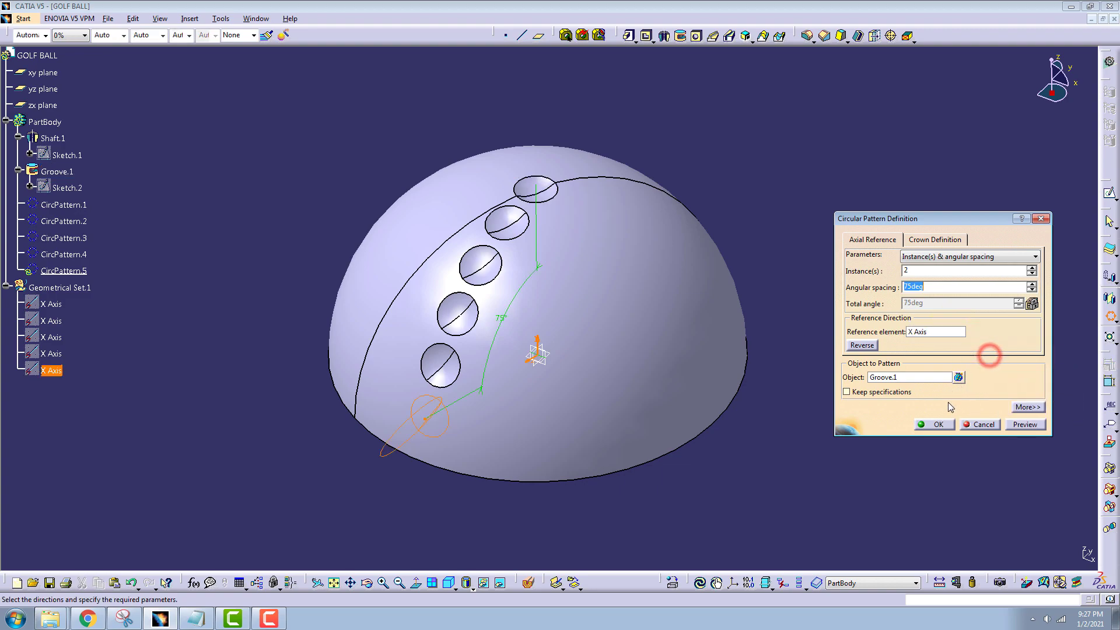
click(938, 425)
click(708, 122)
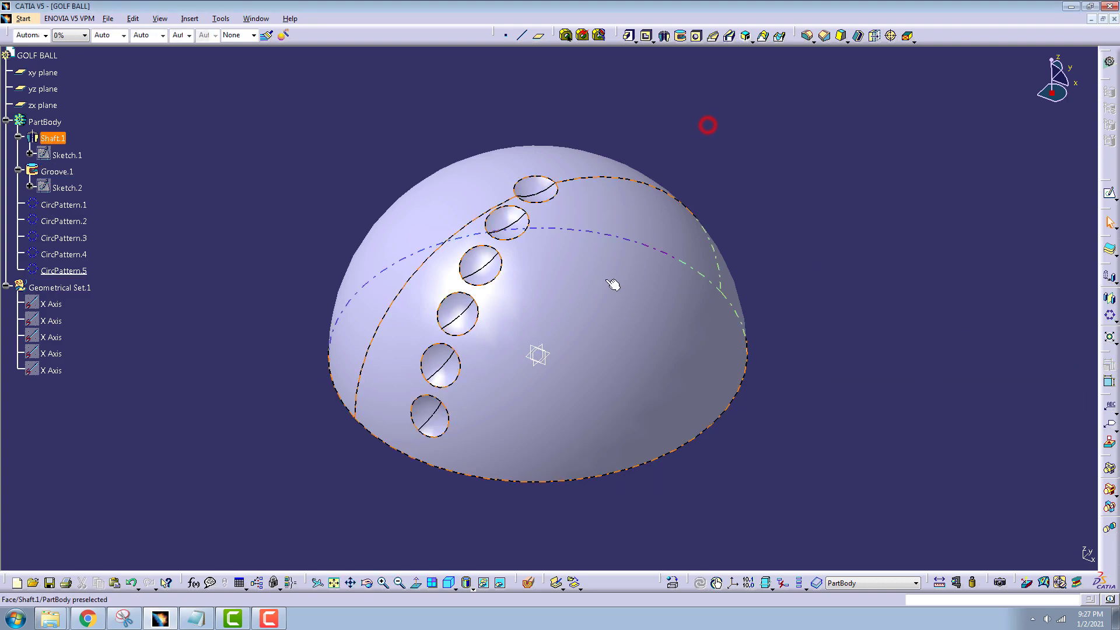
Pattern the second dimple as a complete crown of 6 instances around the Z axis
mouse_move(612, 280)
middle_down()
mouse_move(571, 314)
mouse_move(580, 277)
middle_up()
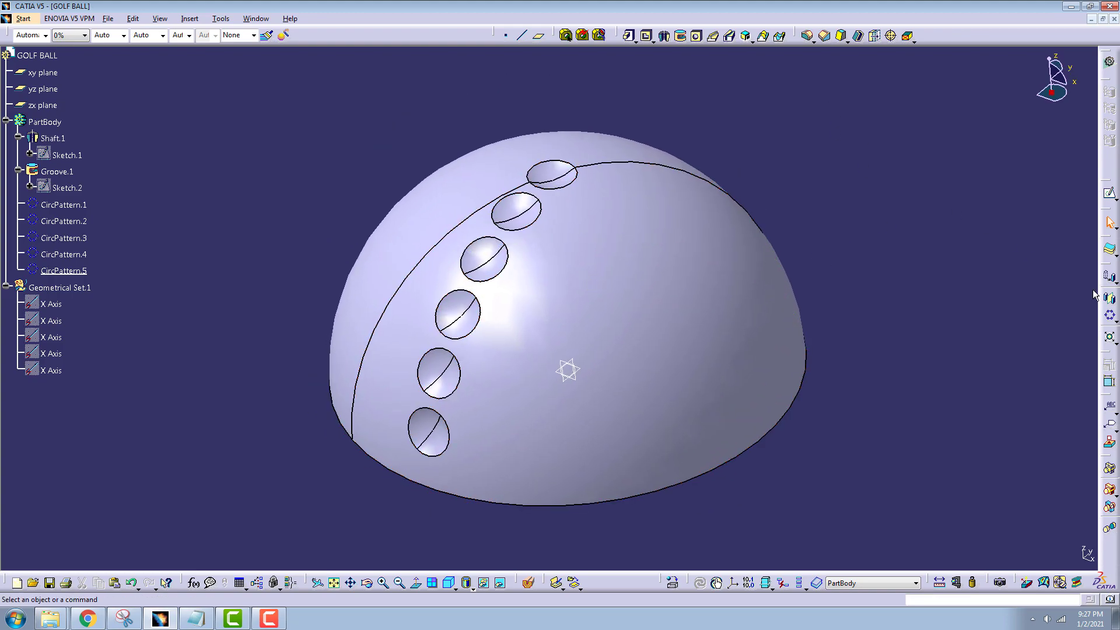
click(515, 207)
click(1109, 316)
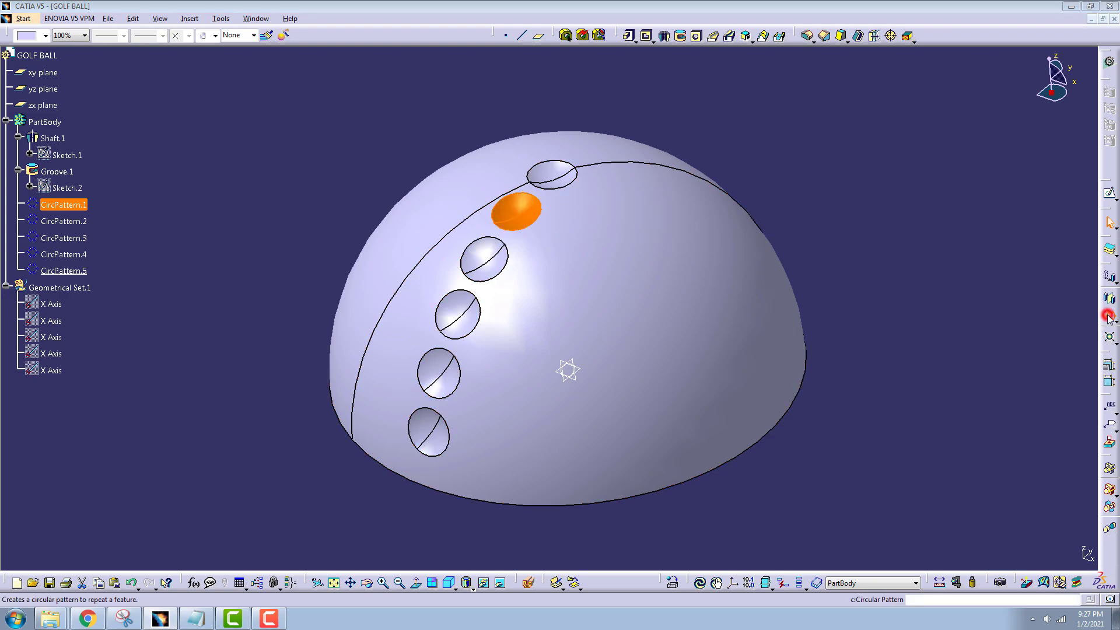
click(987, 257)
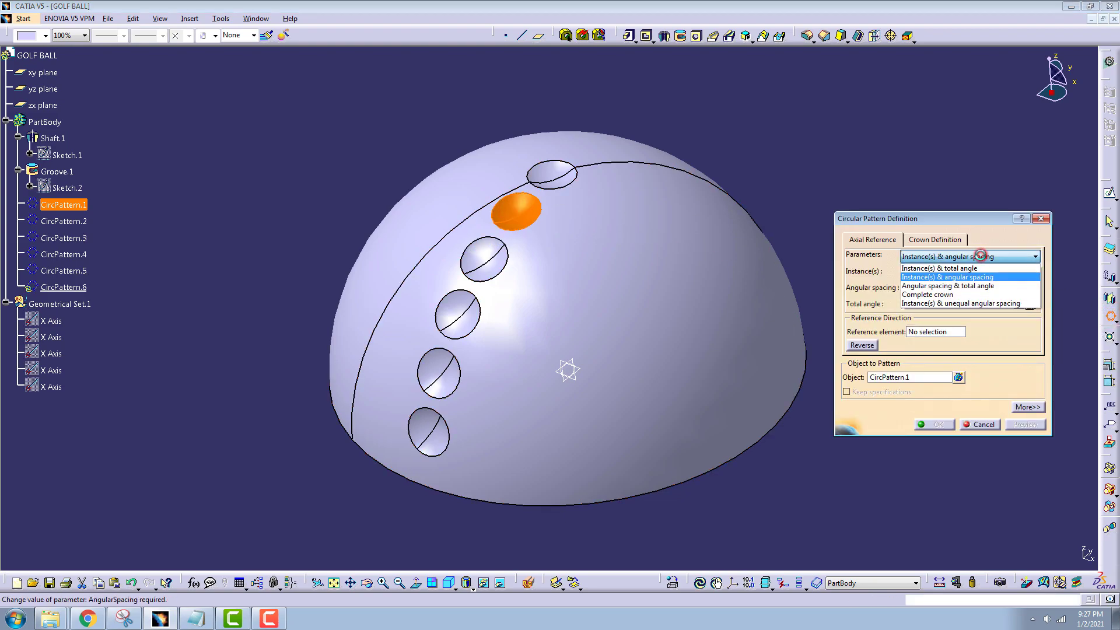
click(945, 296)
double_click(909, 270)
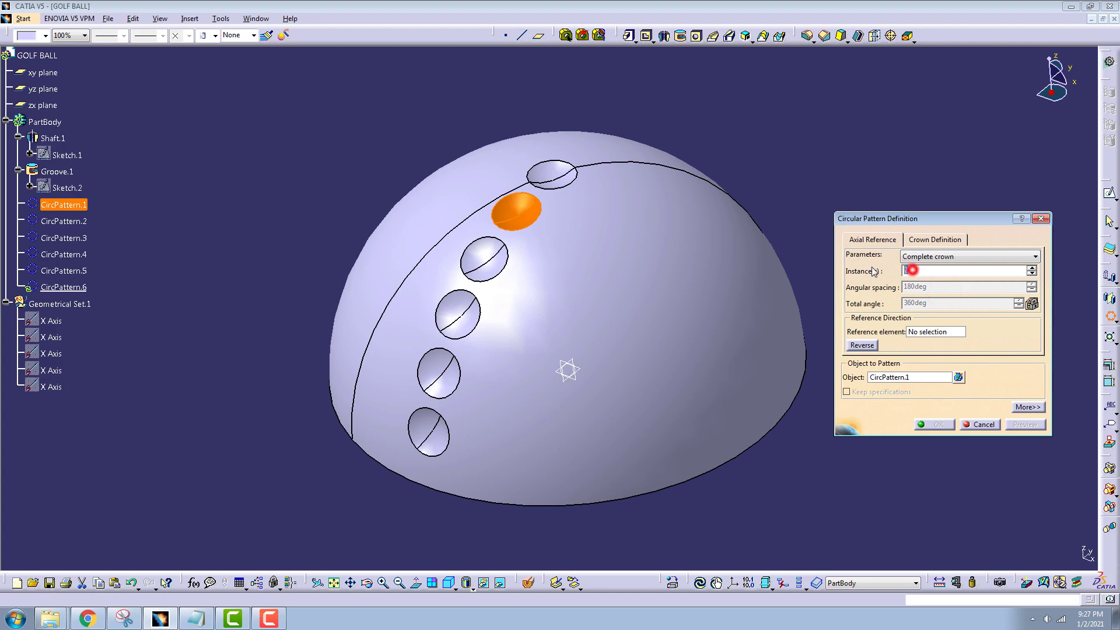
right_click(950, 335)
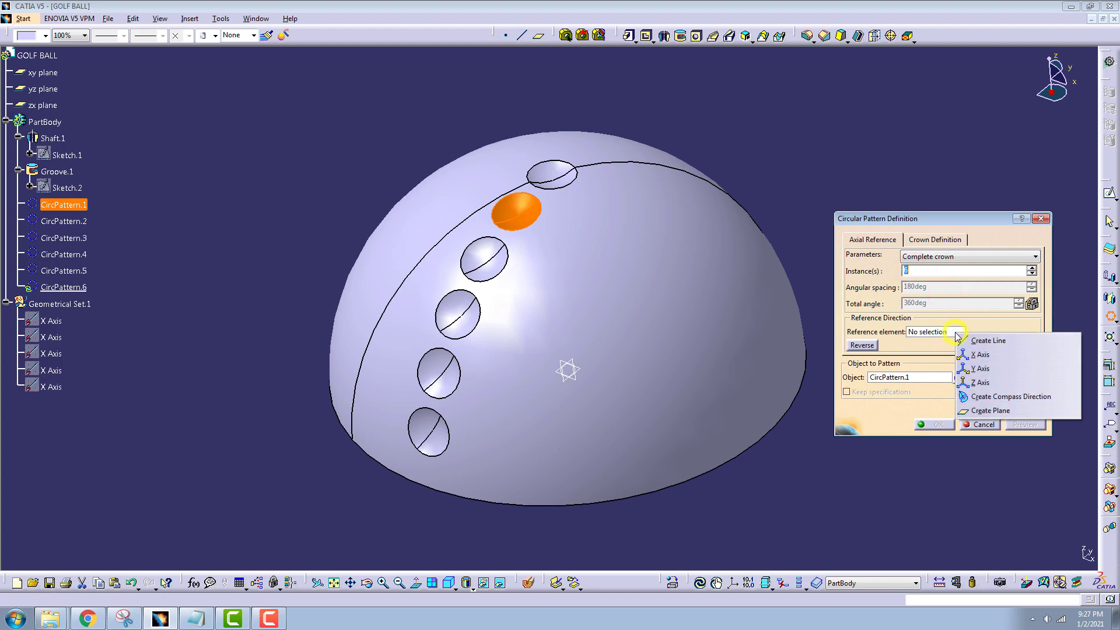
click(1000, 383)
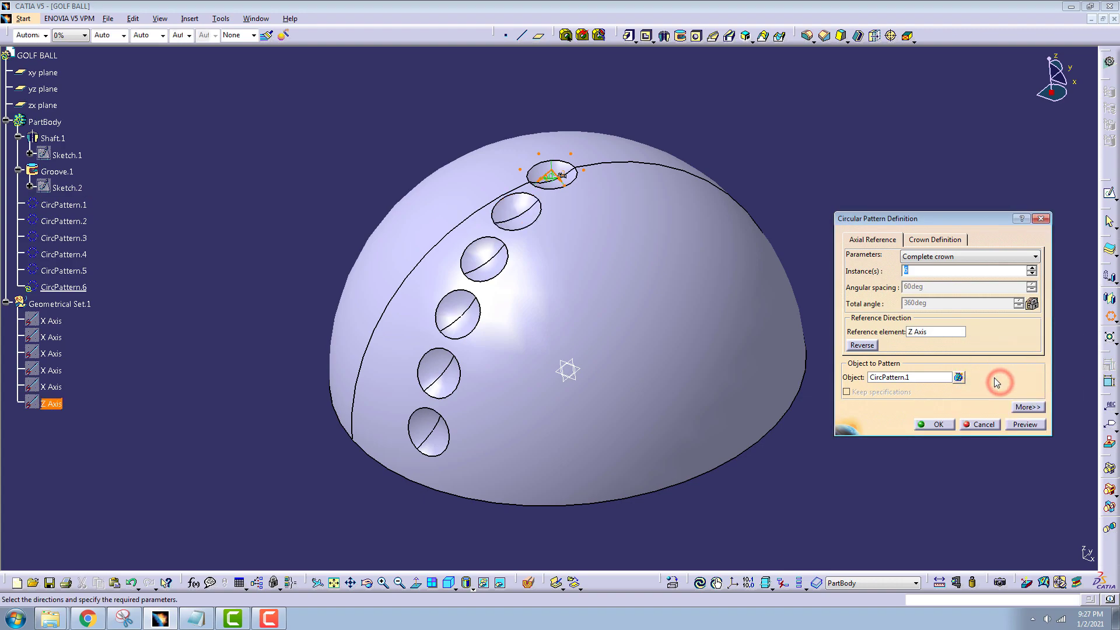
click(1021, 425)
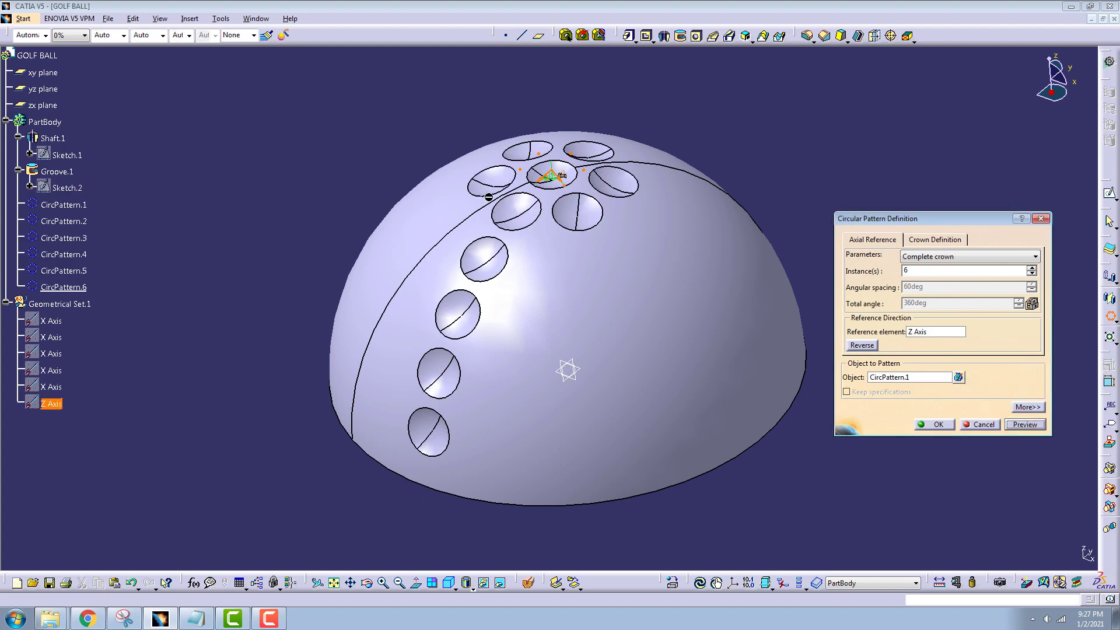
click(938, 425)
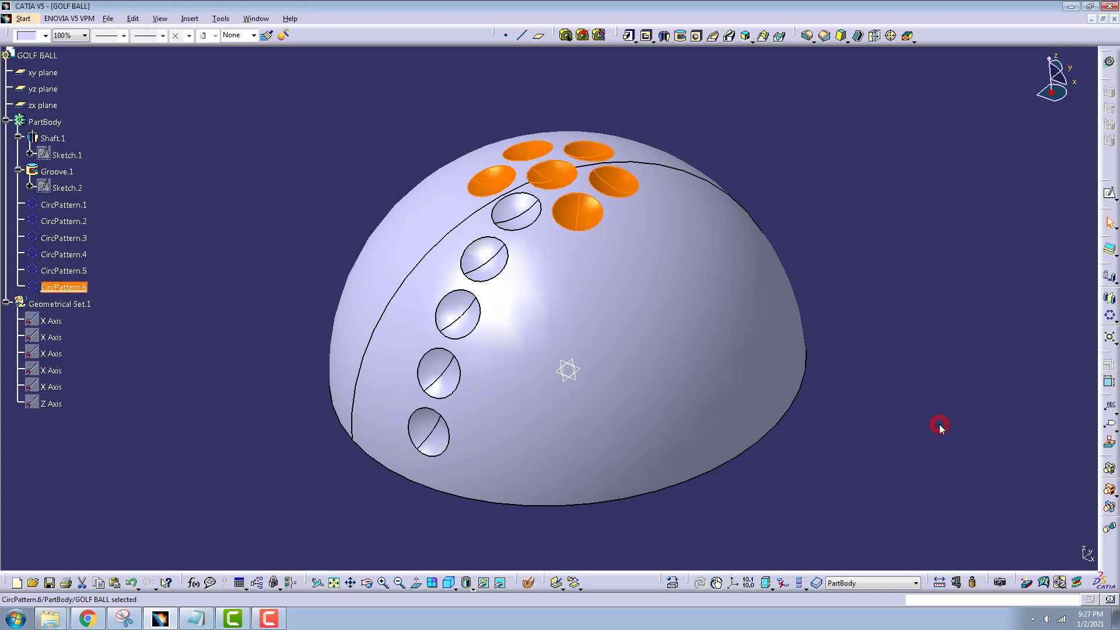
Pattern the third dimple down as a complete crown around the Z axis
click(486, 260)
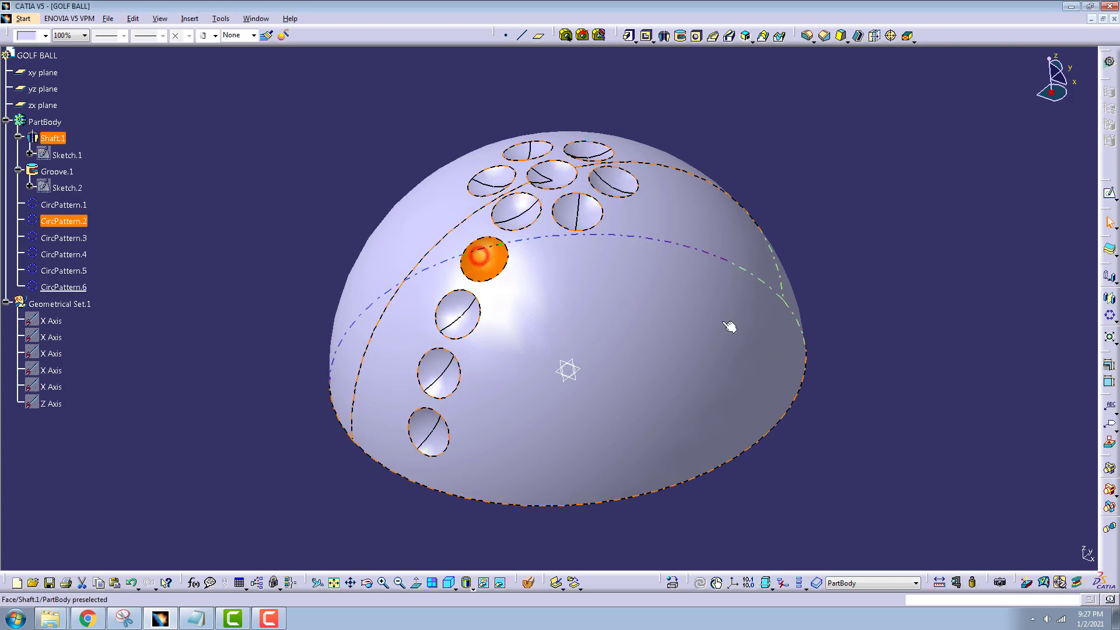
click(1110, 315)
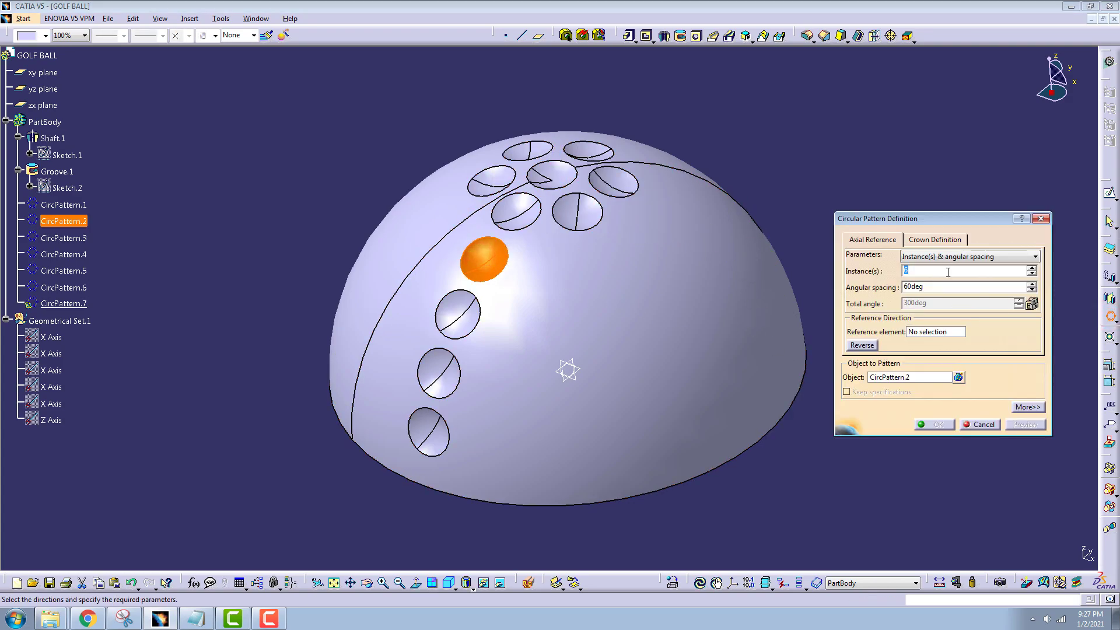
click(963, 257)
click(926, 272)
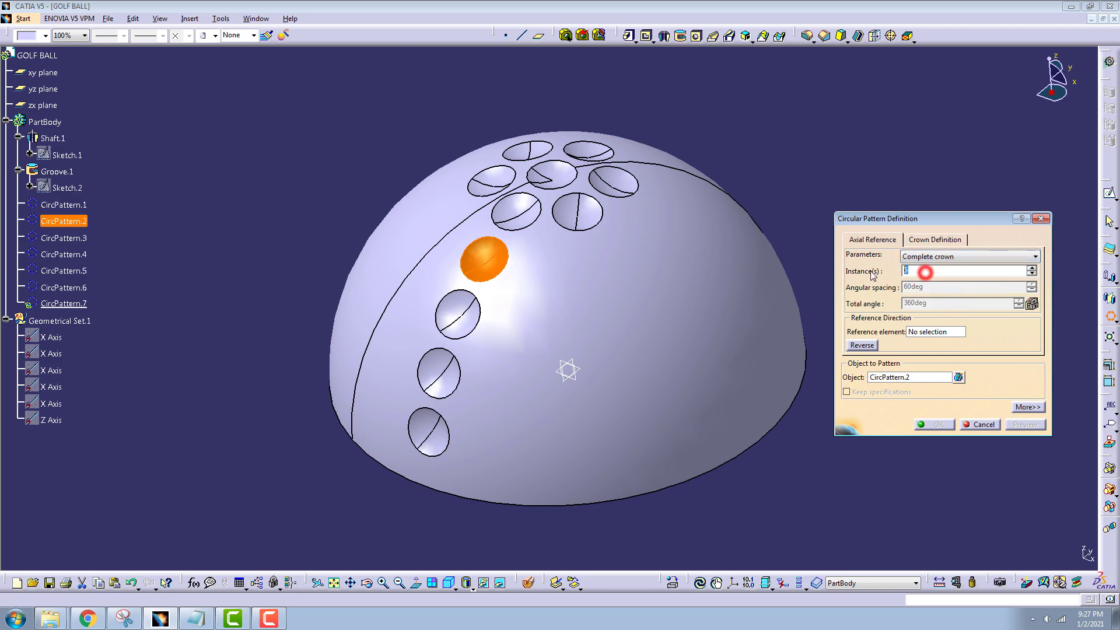
text(12)
right_click(955, 337)
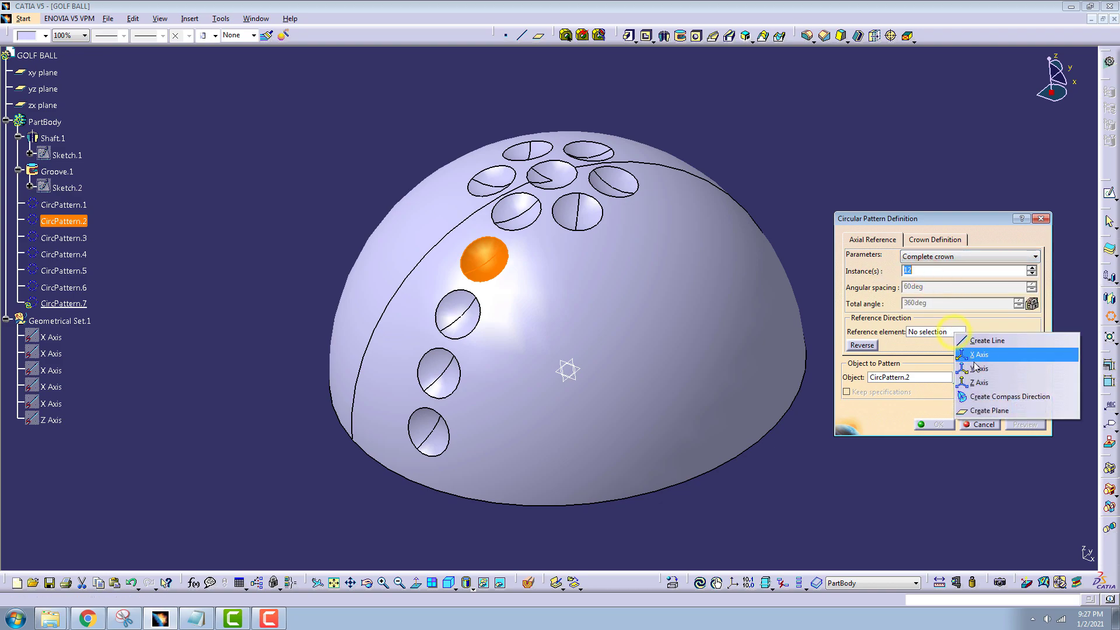
click(978, 380)
click(945, 426)
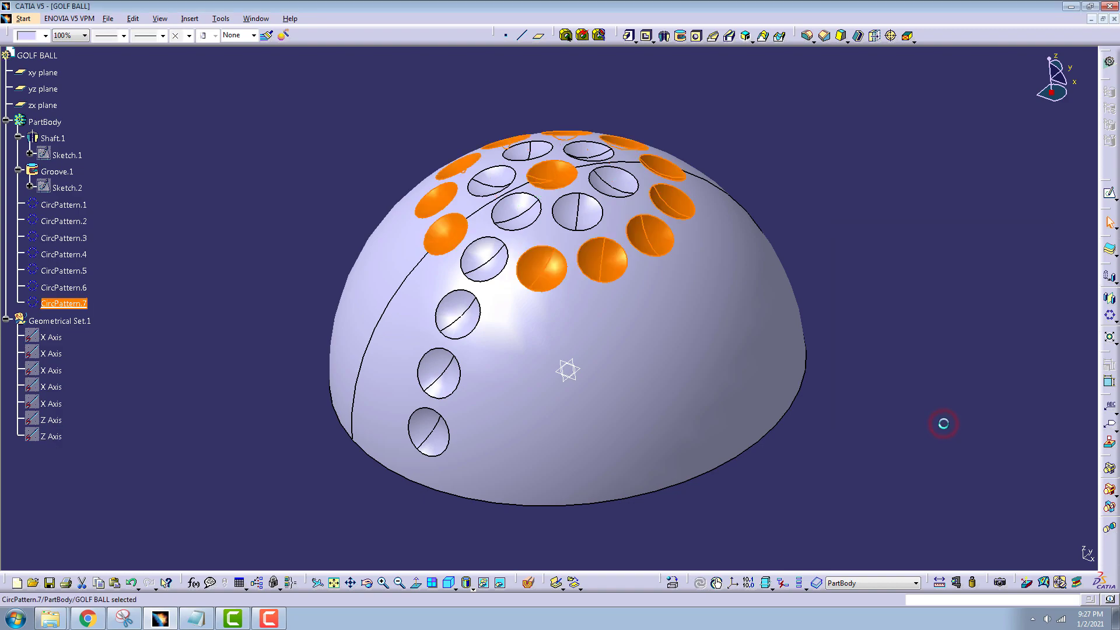
Pattern the next dimple as a complete crown of 18 instances around Z
click(1109, 315)
click(955, 259)
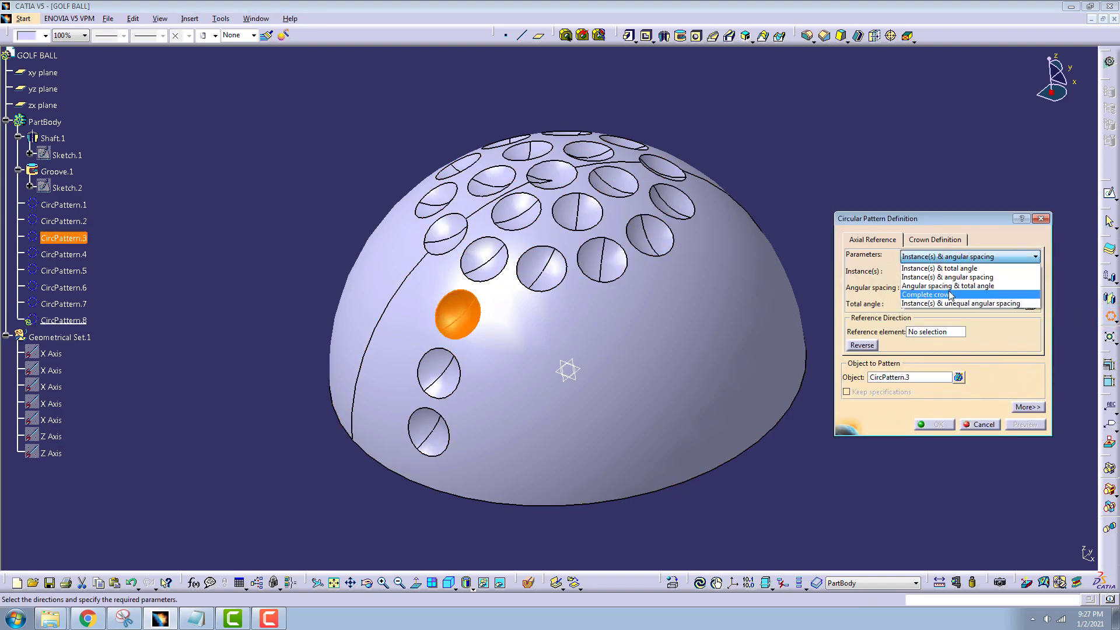
click(928, 295)
drag(925, 270, 899, 275)
text(18)
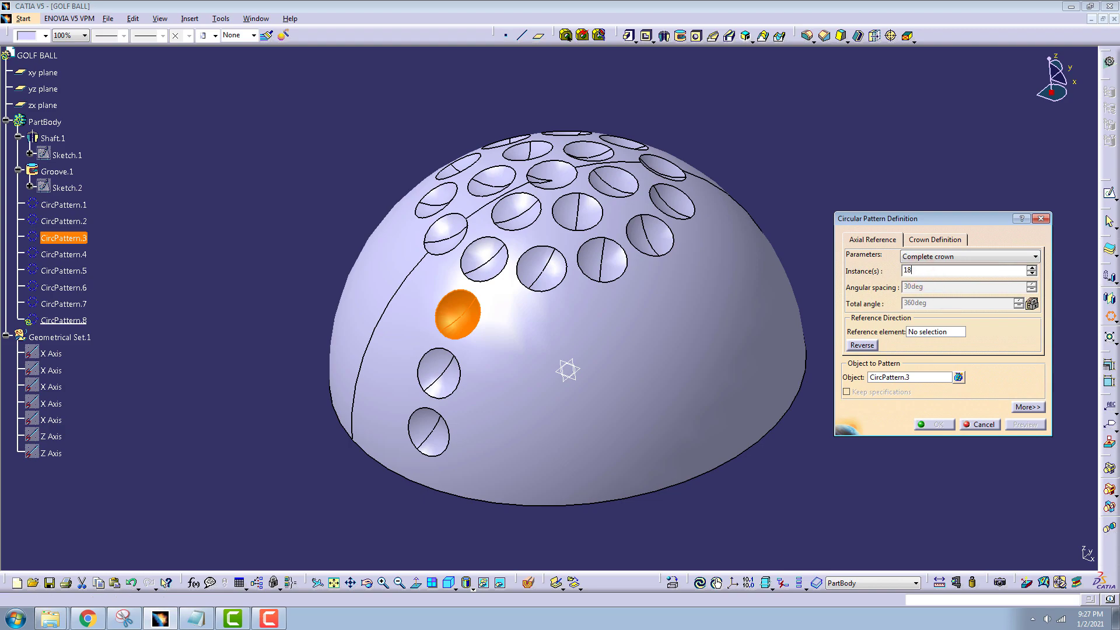
right_click(954, 332)
click(984, 385)
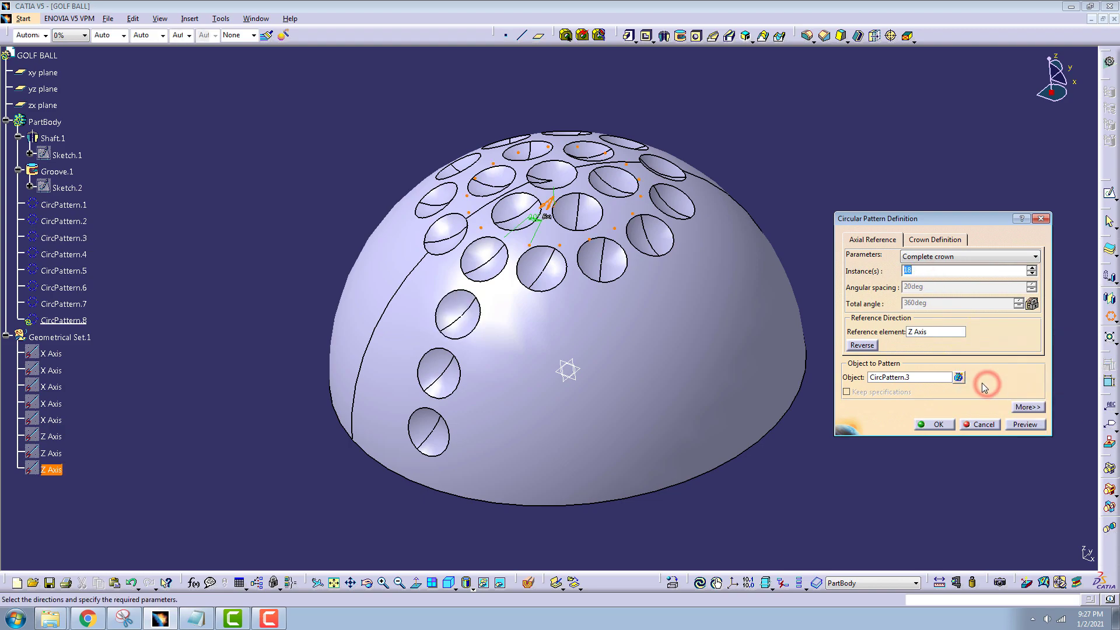
click(930, 419)
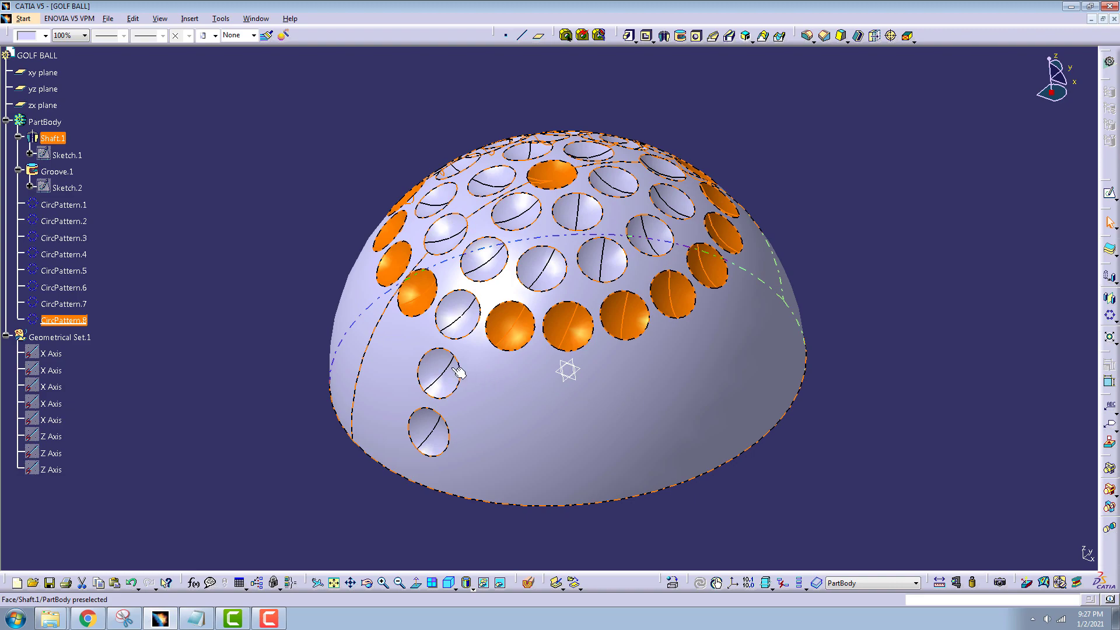
Pattern the following dimple as a complete crown of 23 instances around Z
click(1110, 315)
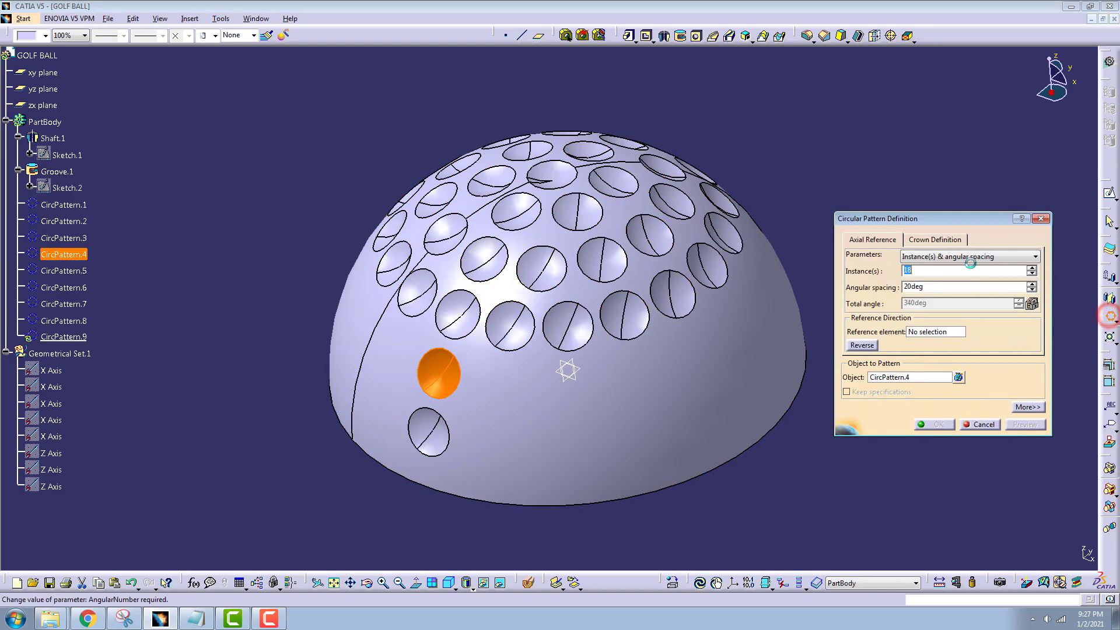
click(935, 257)
click(945, 294)
click(926, 271)
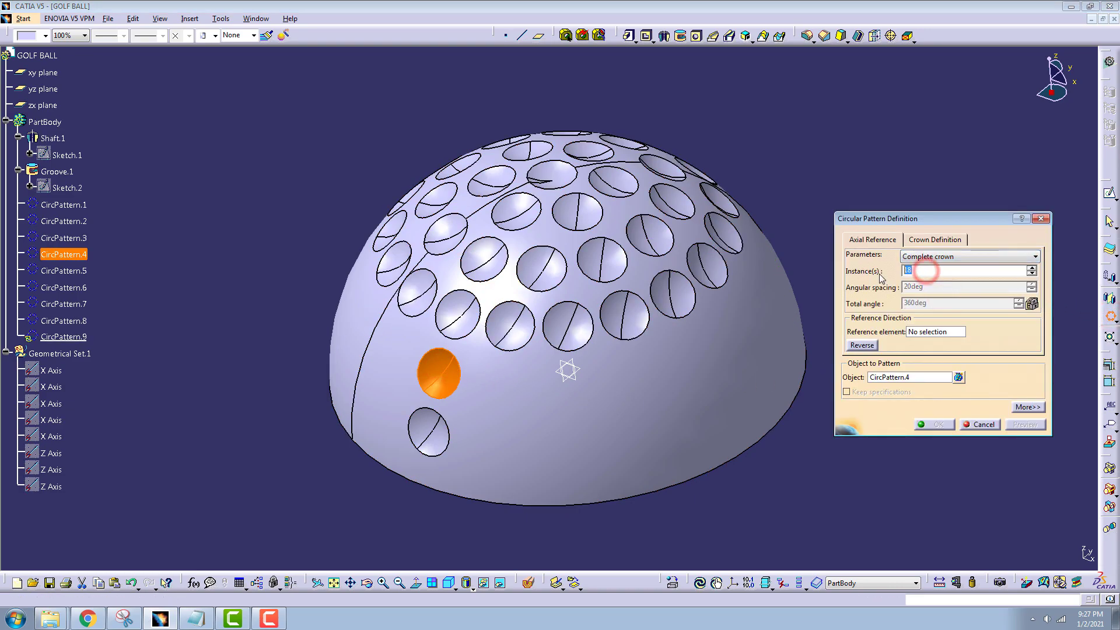
right_click(937, 333)
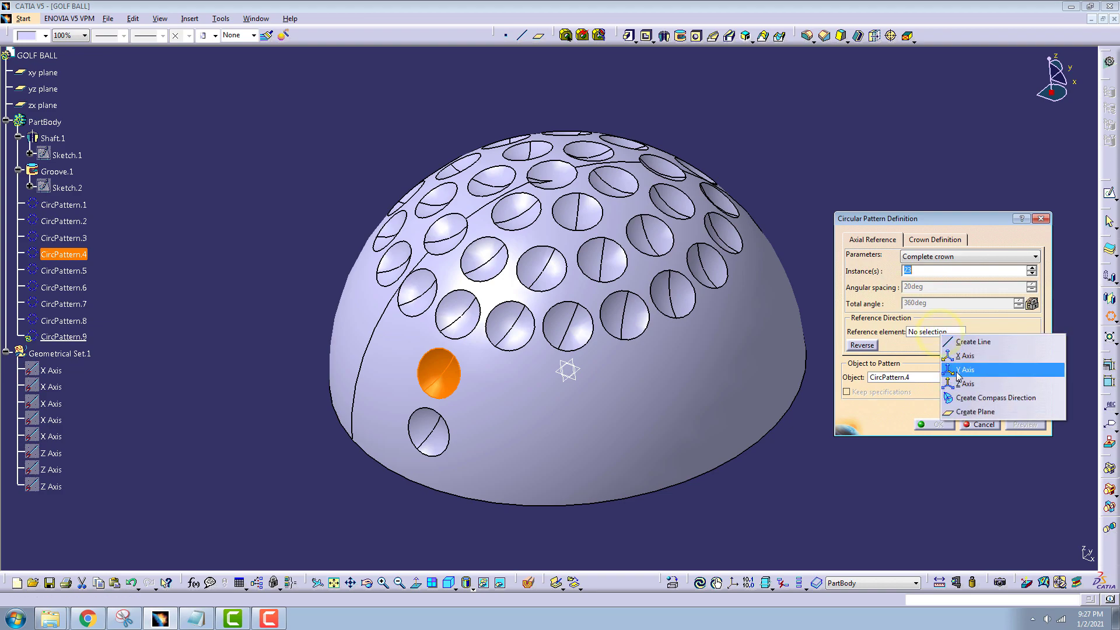
click(962, 384)
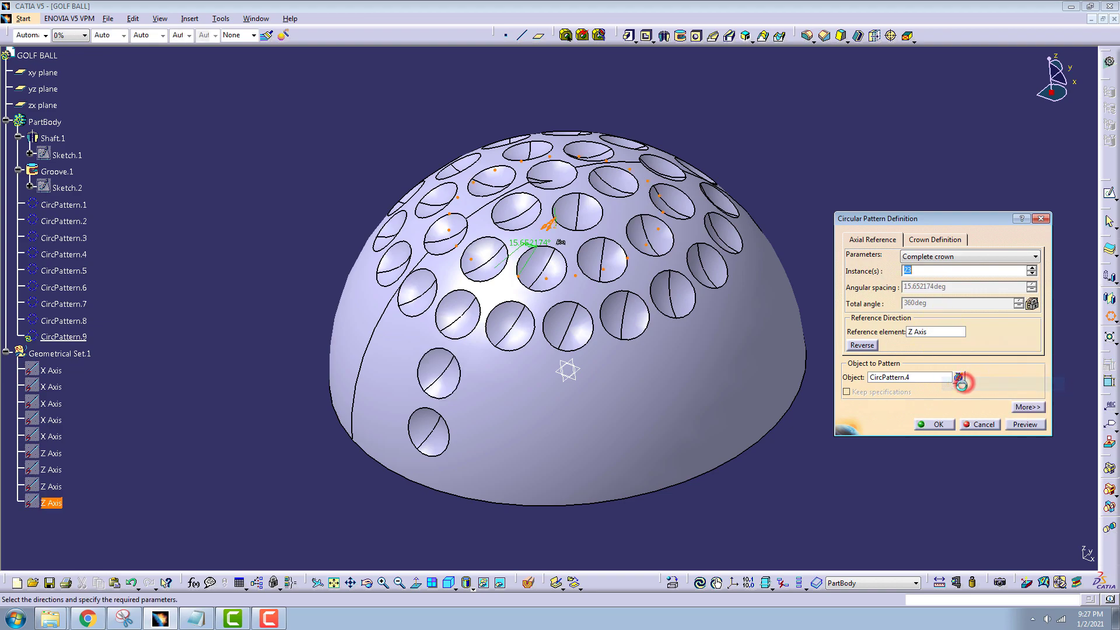
click(945, 426)
Pattern the lowest 75° dimple as a 24-instance complete crown around Z, then inspect the dome
click(428, 419)
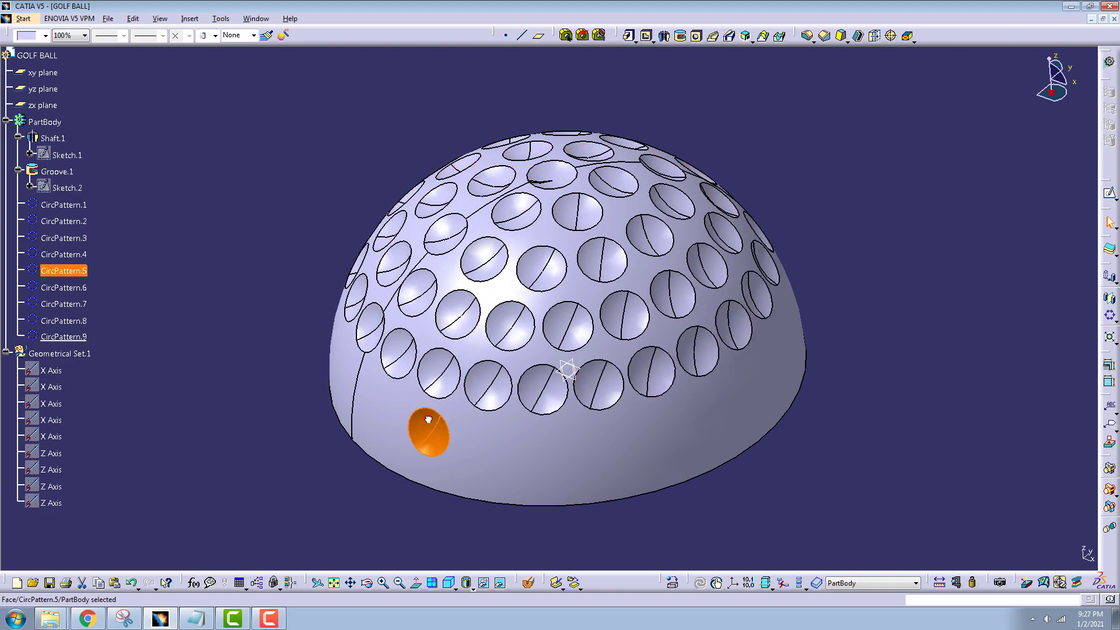
click(1110, 316)
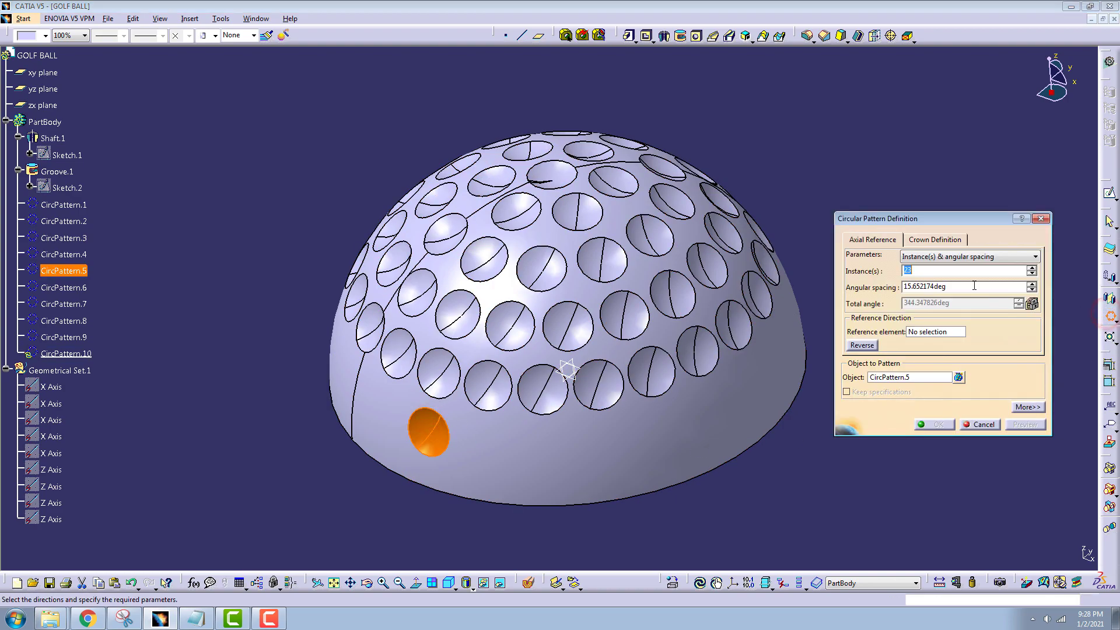
click(992, 257)
click(945, 288)
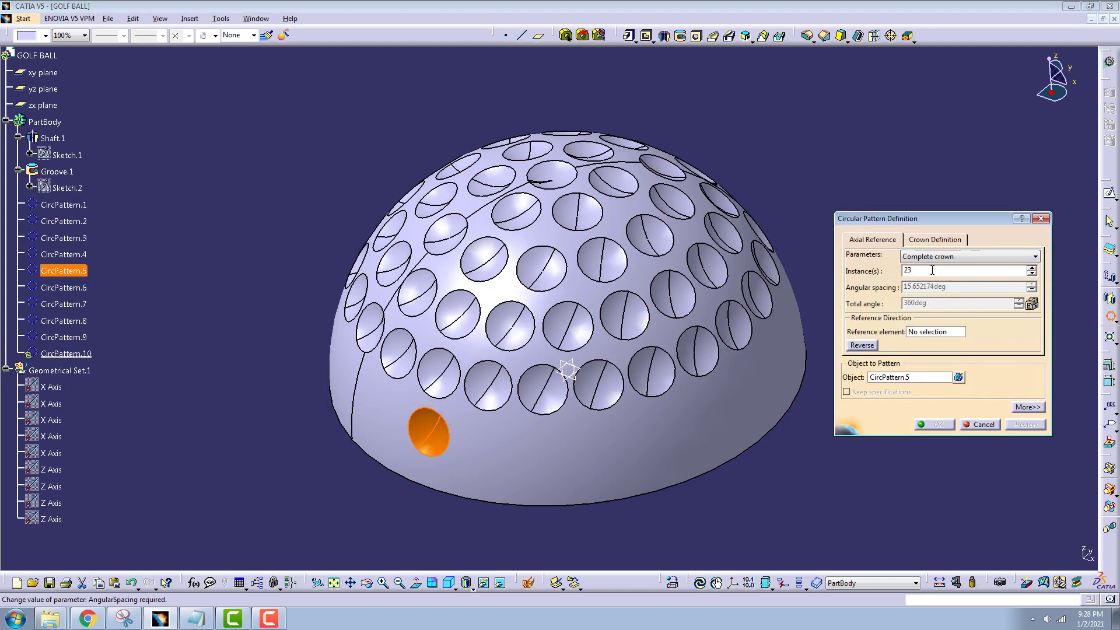
double_click(932, 271)
text(24)
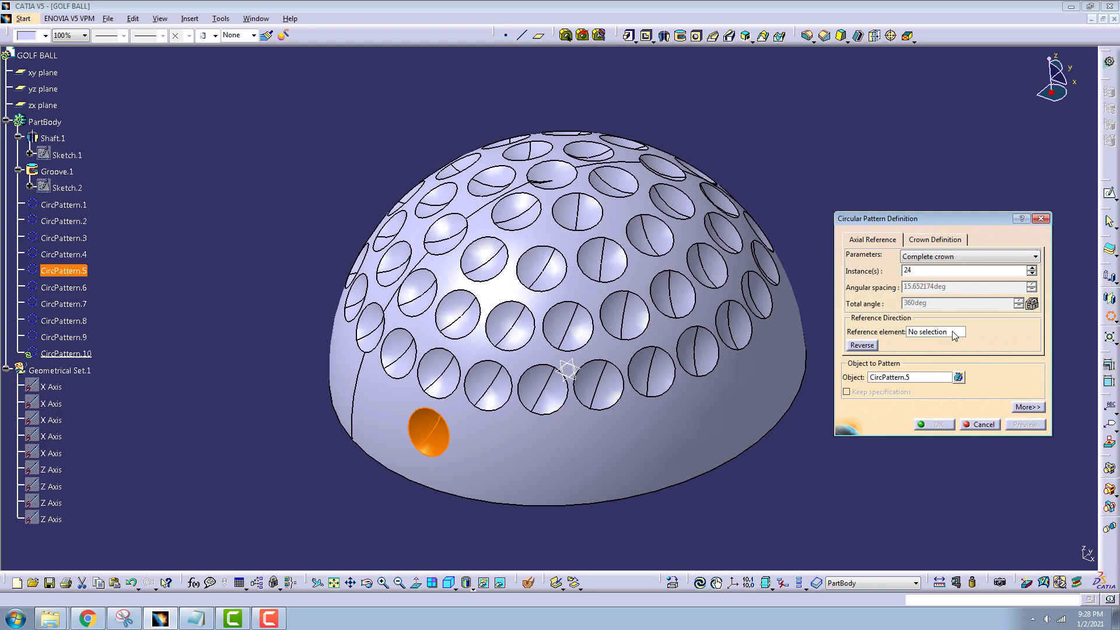
right_click(954, 335)
click(976, 381)
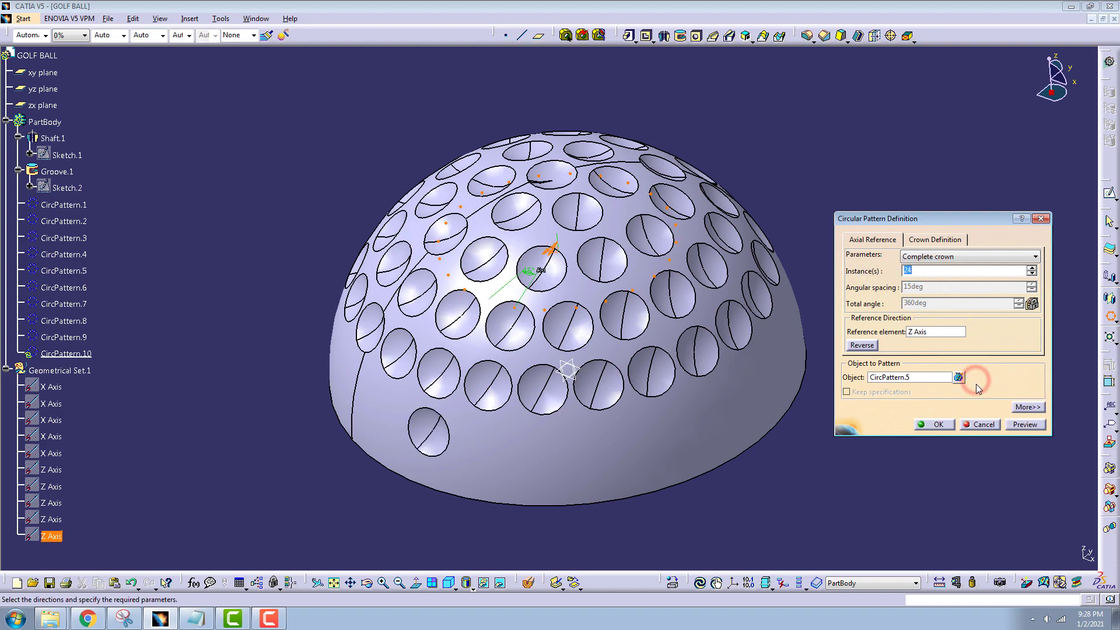
click(940, 425)
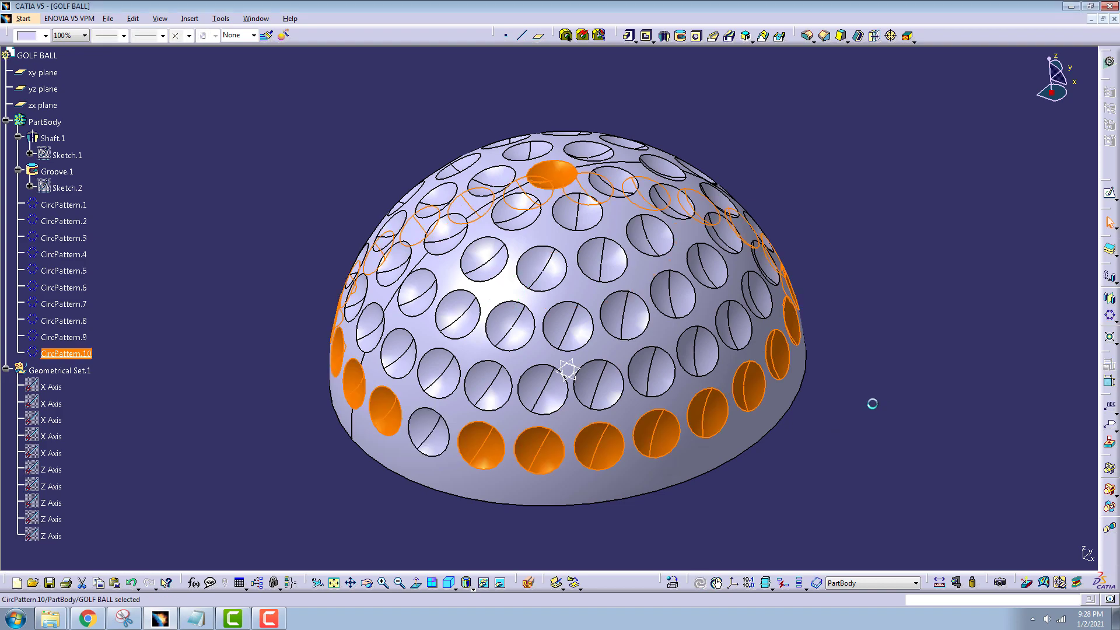
click(263, 218)
mouse_move(263, 218)
middle_down()
mouse_move(667, 406)
mouse_move(531, 343)
mouse_move(831, 225)
middle_up()
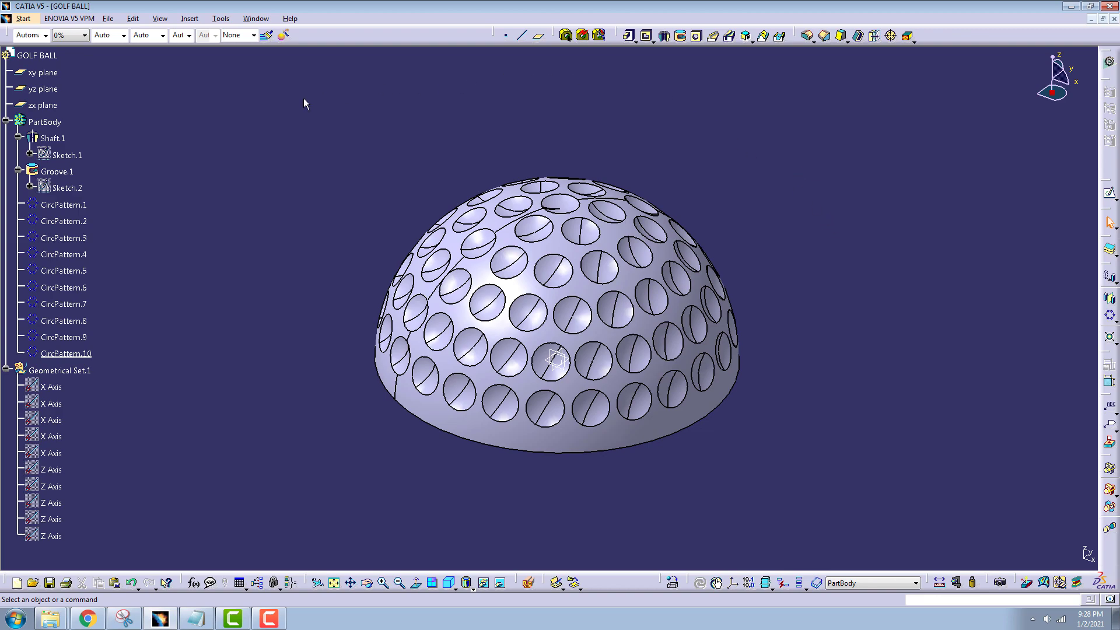
Mirror the PartBody across the xy plane to create the other half of the ball
click(44, 122)
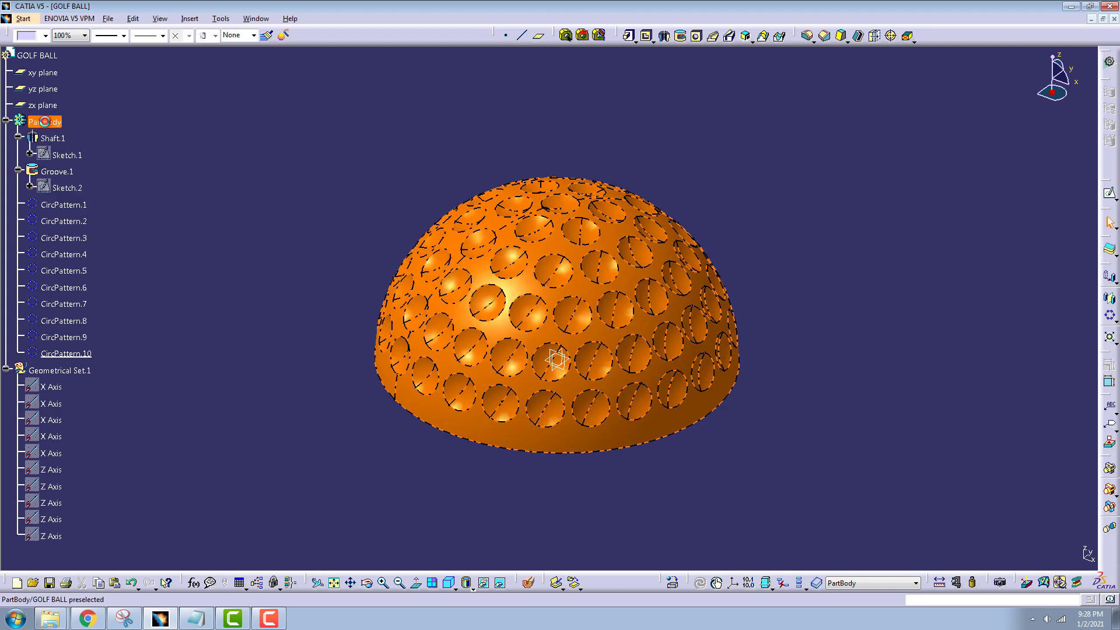
click(1110, 301)
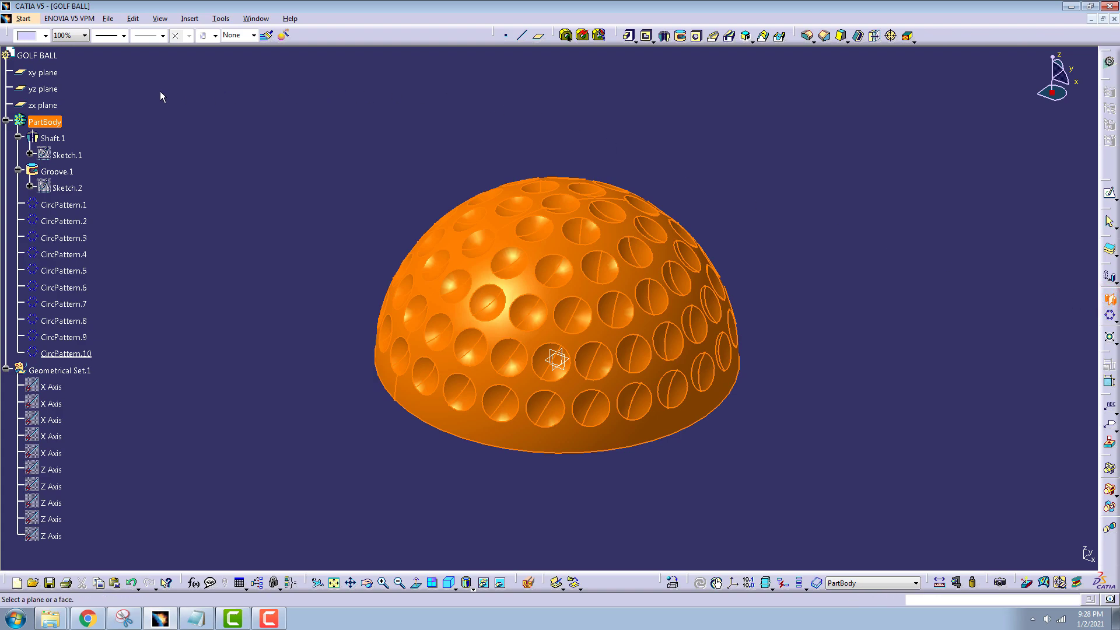
click(43, 73)
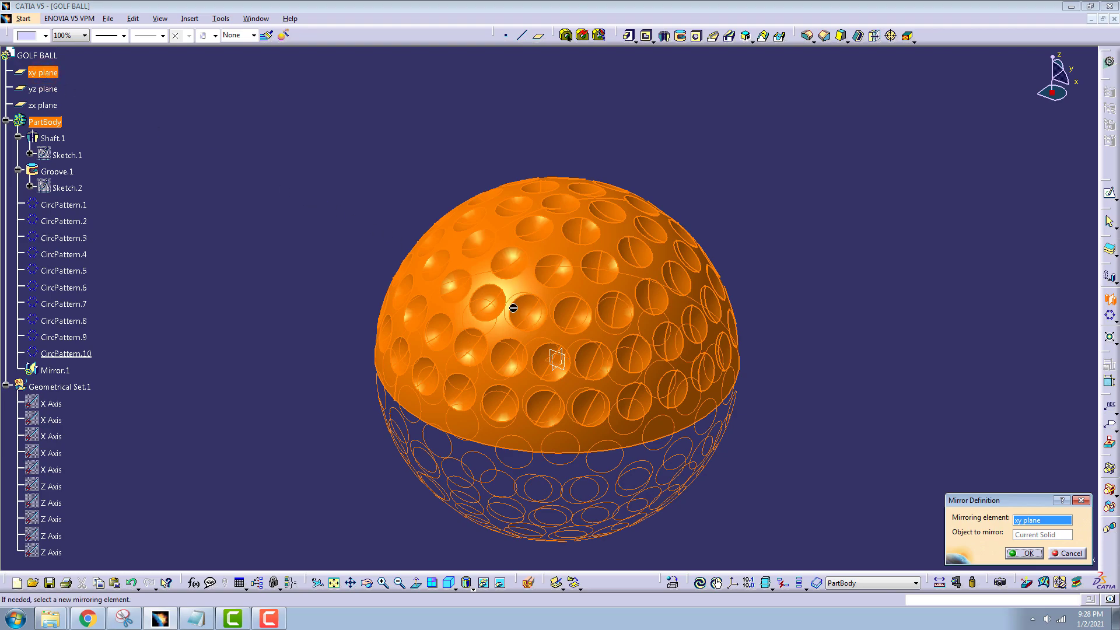
mouse_move(514, 308)
middle_down()
mouse_move(550, 200)
mouse_move(553, 319)
middle_up()
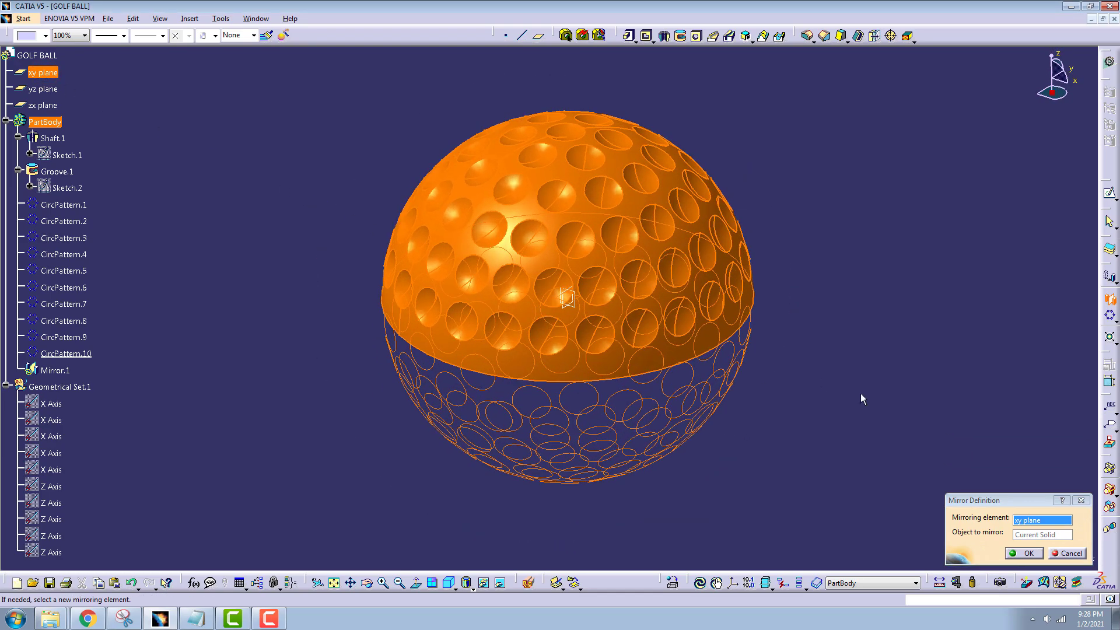
click(1023, 554)
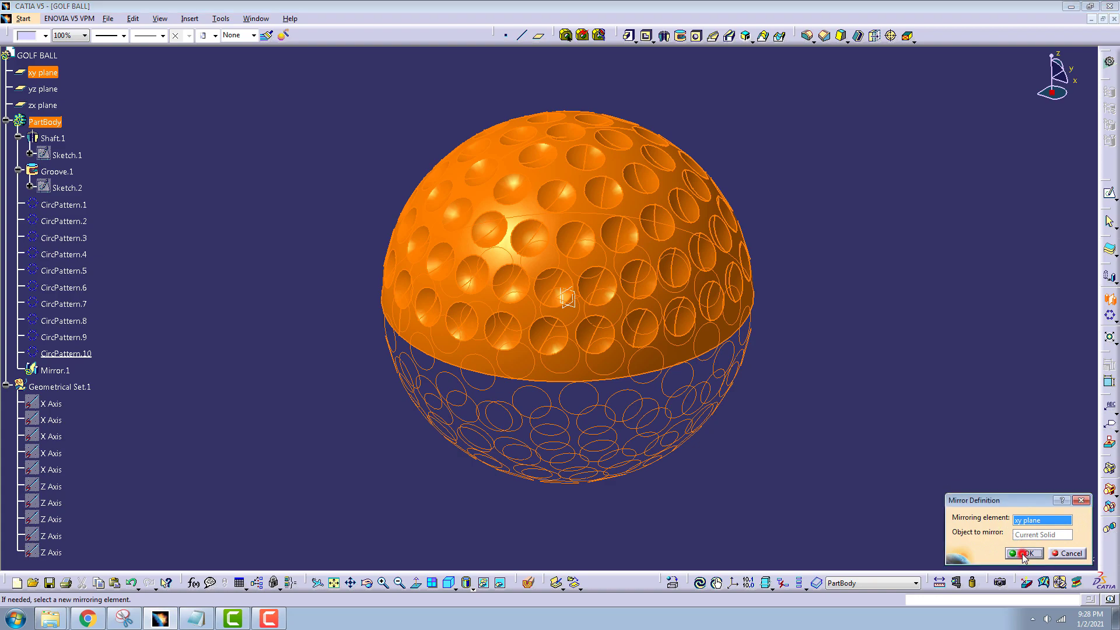
click(842, 288)
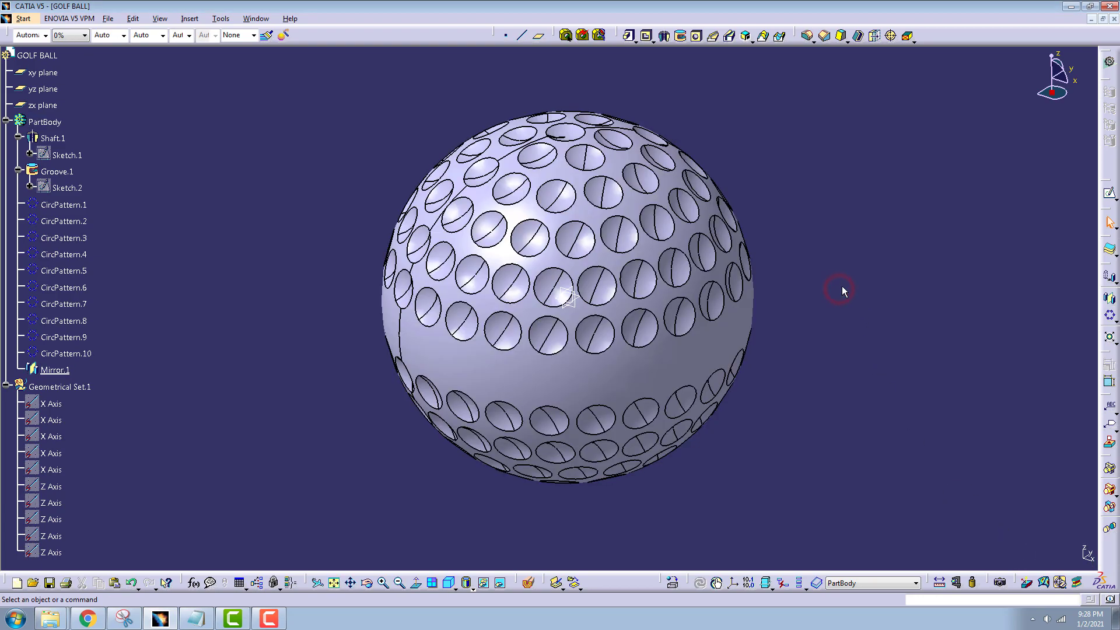
Pattern Groove.1 about the X axis with 90° angular spacing between instances
click(64, 175)
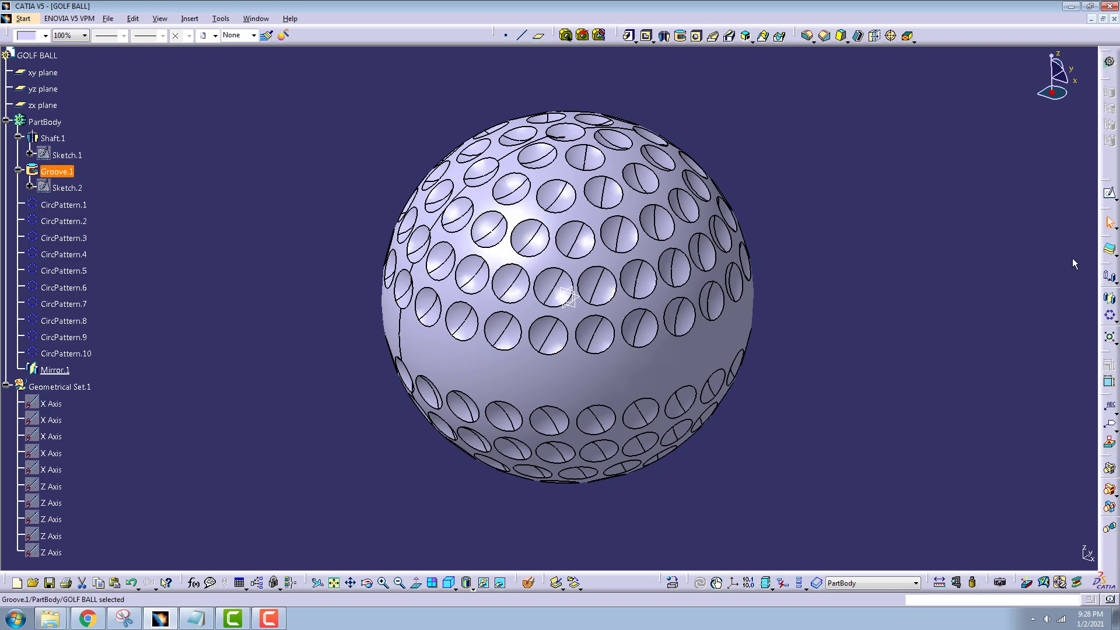
click(1110, 315)
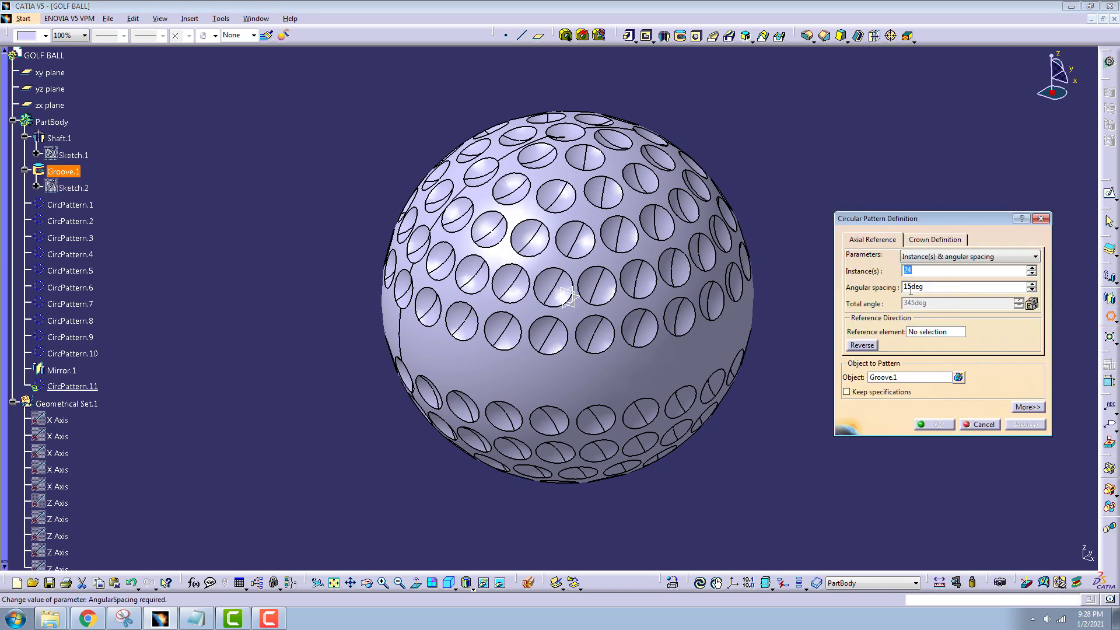
click(934, 269)
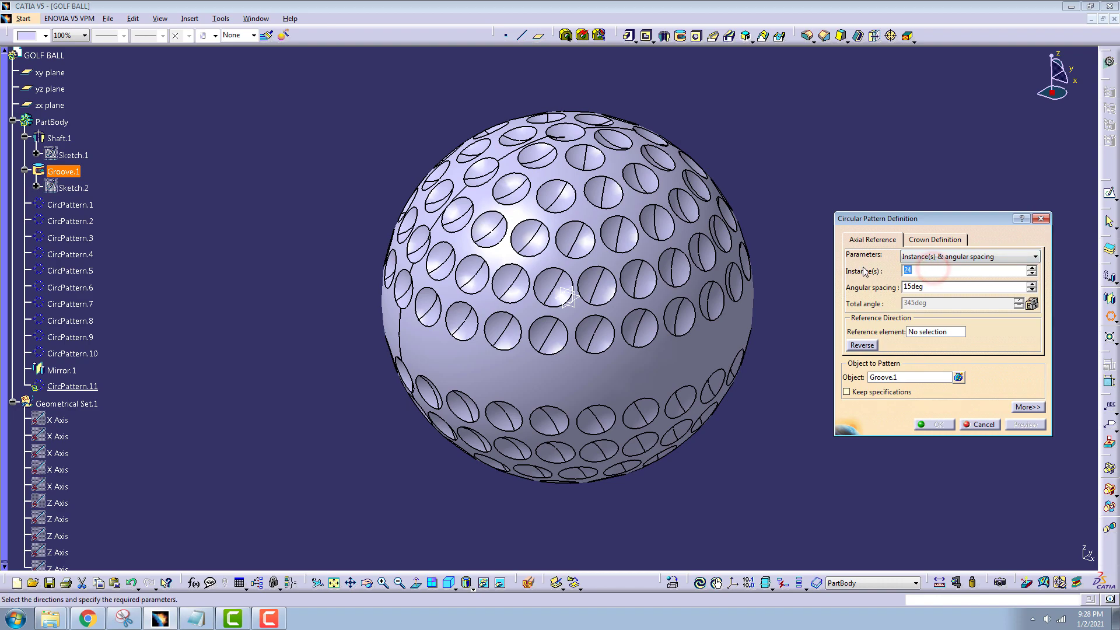
text(2)
click(920, 286)
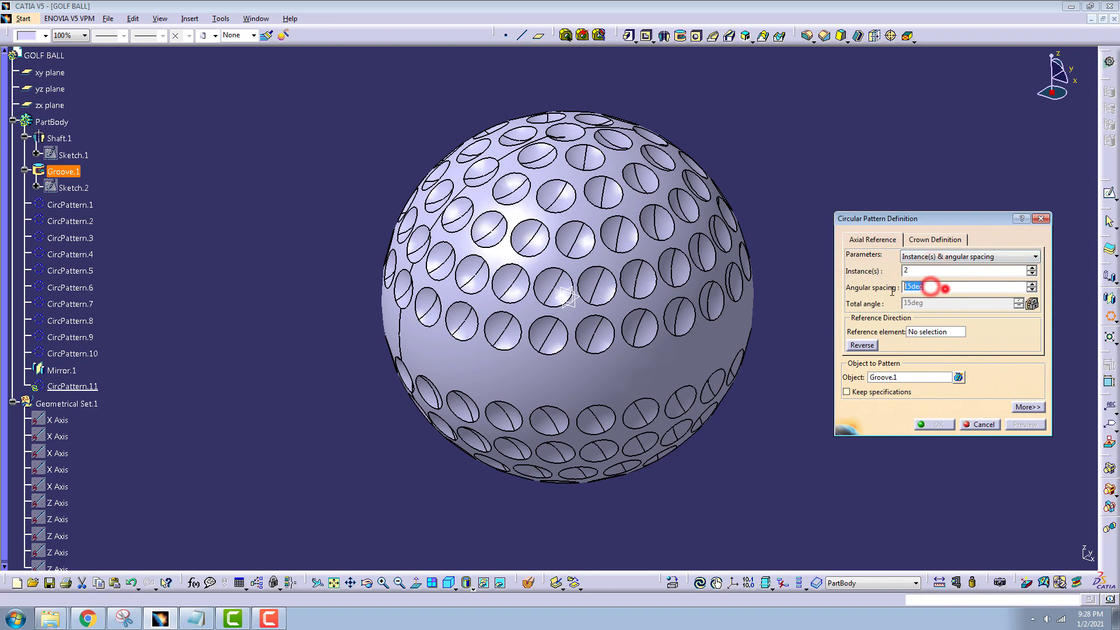
text(90)
right_click(947, 339)
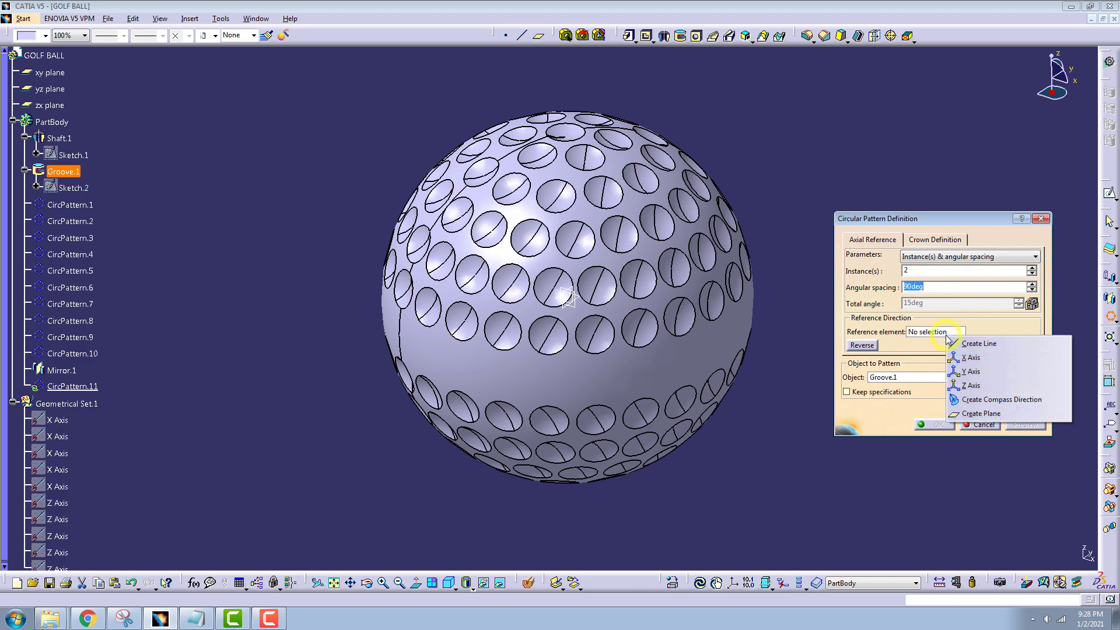
click(996, 356)
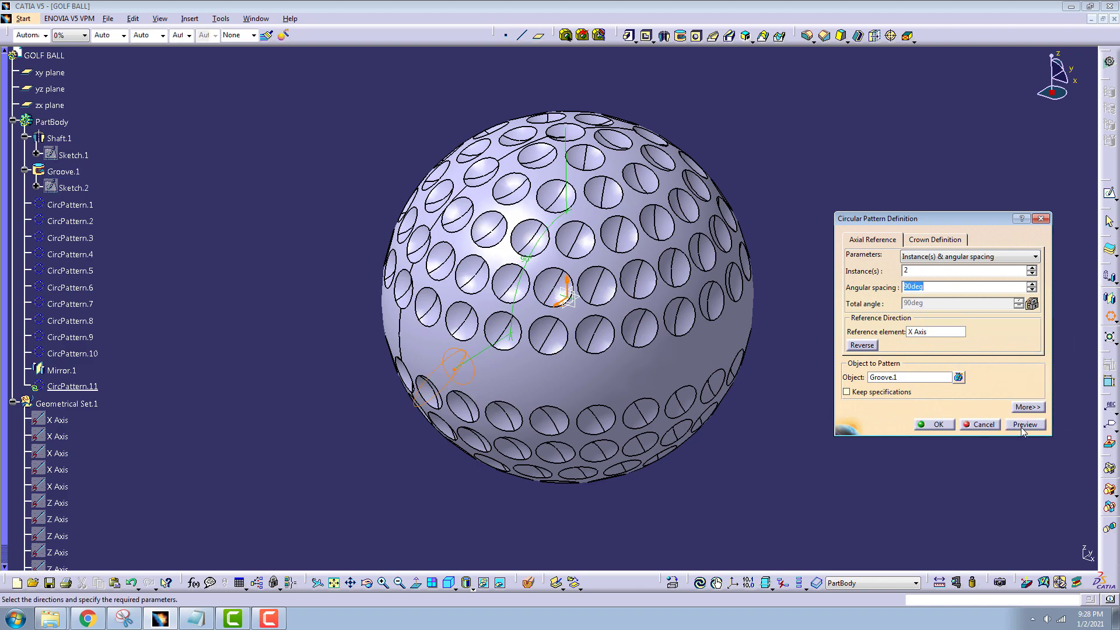
ctrl+middle_drag(583, 337, 474, 290)
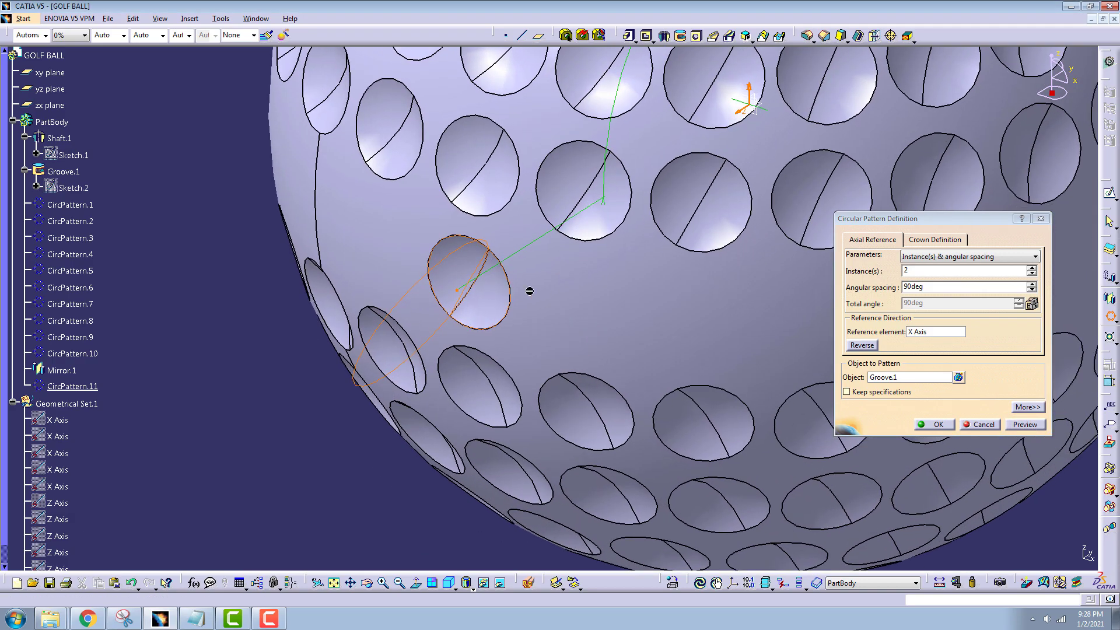
ctrl+middle_drag(552, 345, 716, 339)
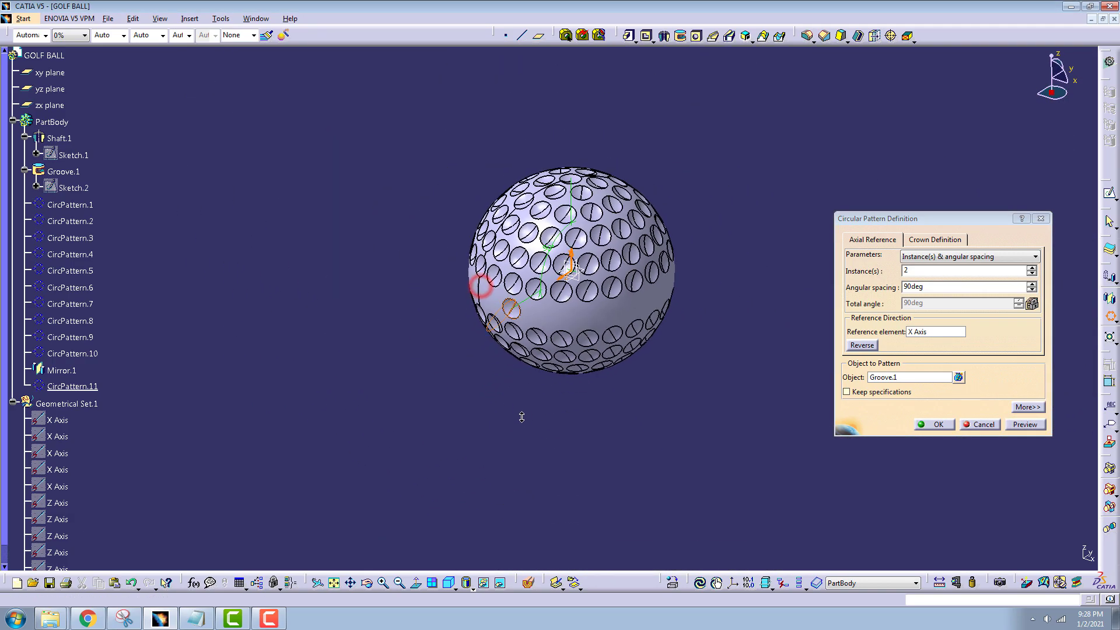
click(938, 425)
middle_drag(827, 341, 780, 345)
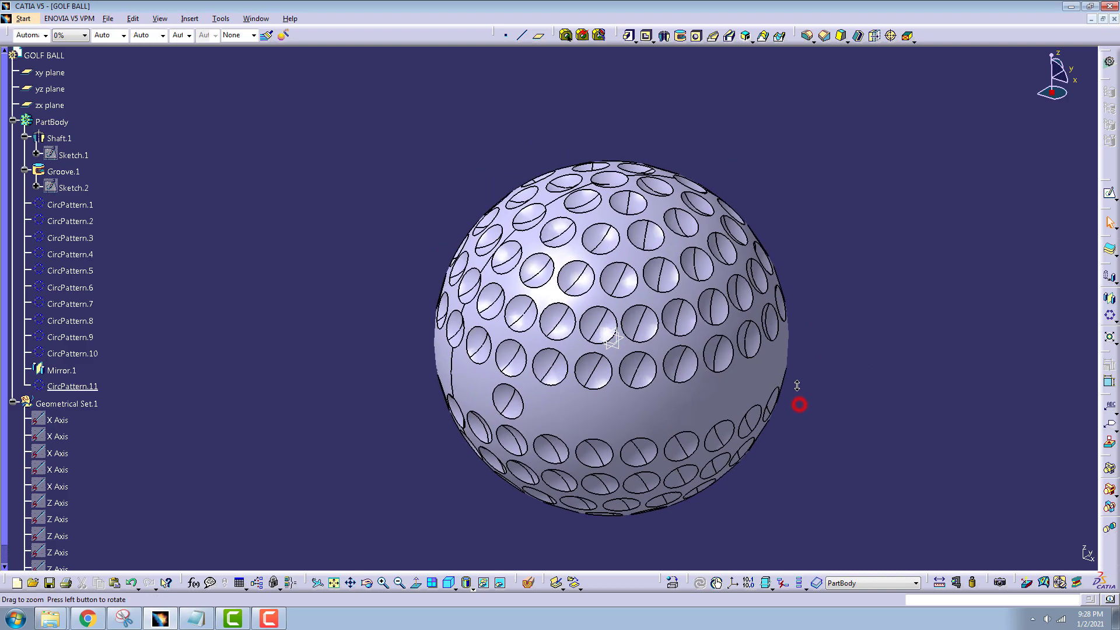
Pattern CircPattern.11 into a 25-instance complete crown about the Z axis
click(485, 357)
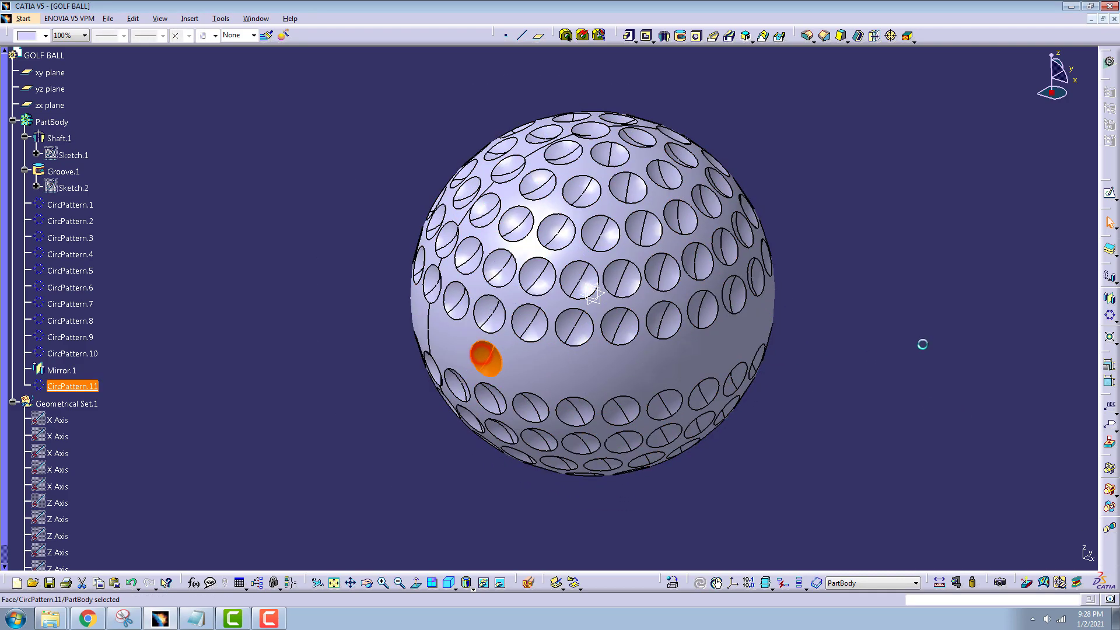
click(1109, 315)
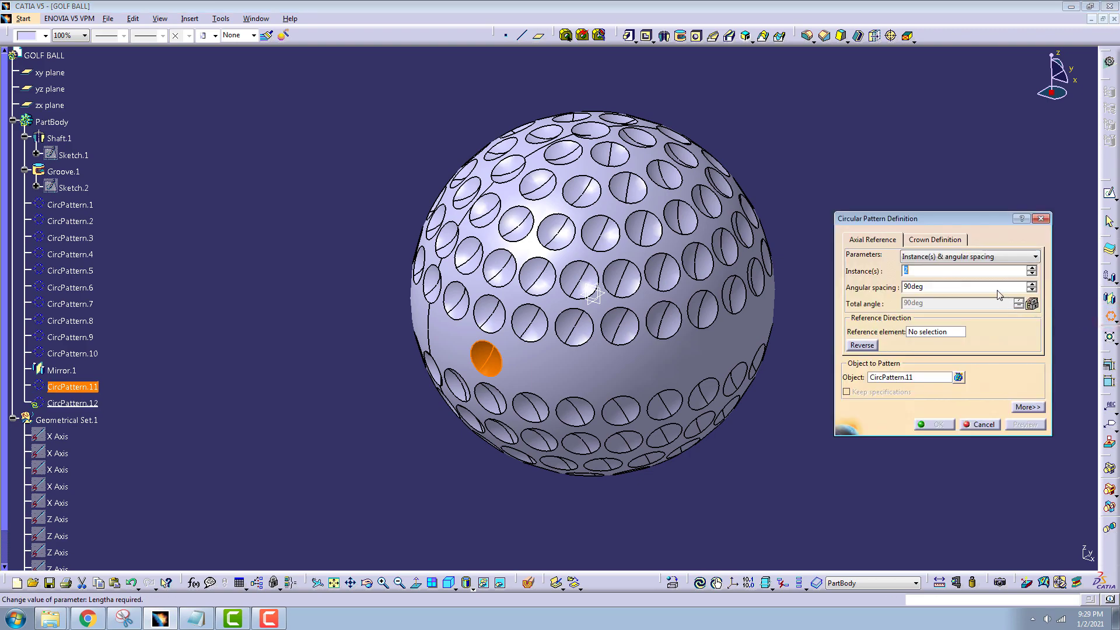
click(990, 262)
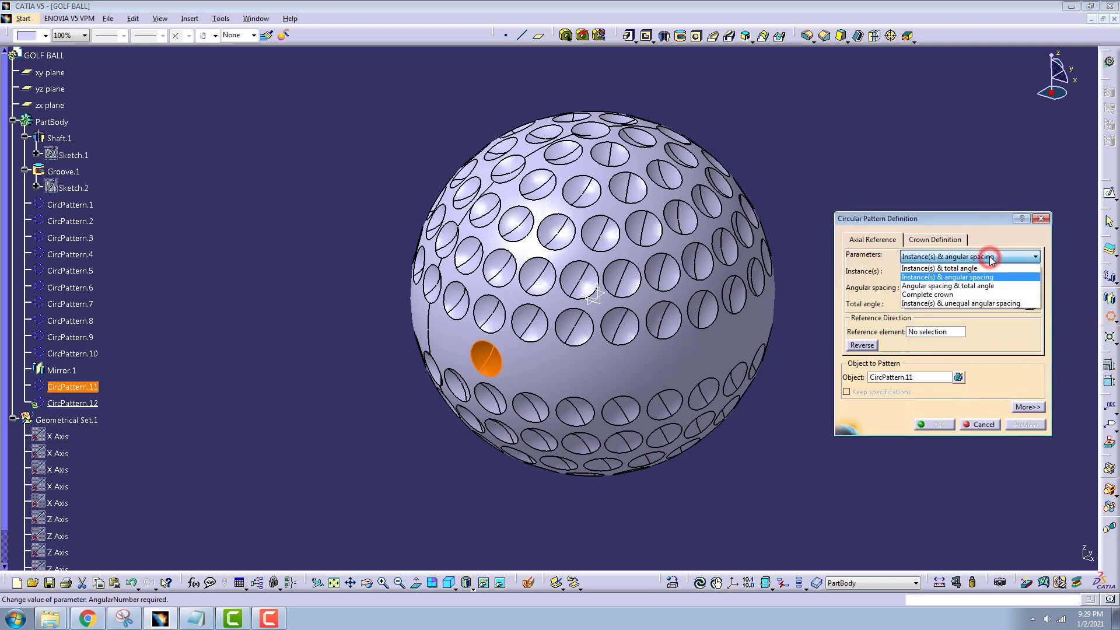
click(943, 290)
double_click(929, 271)
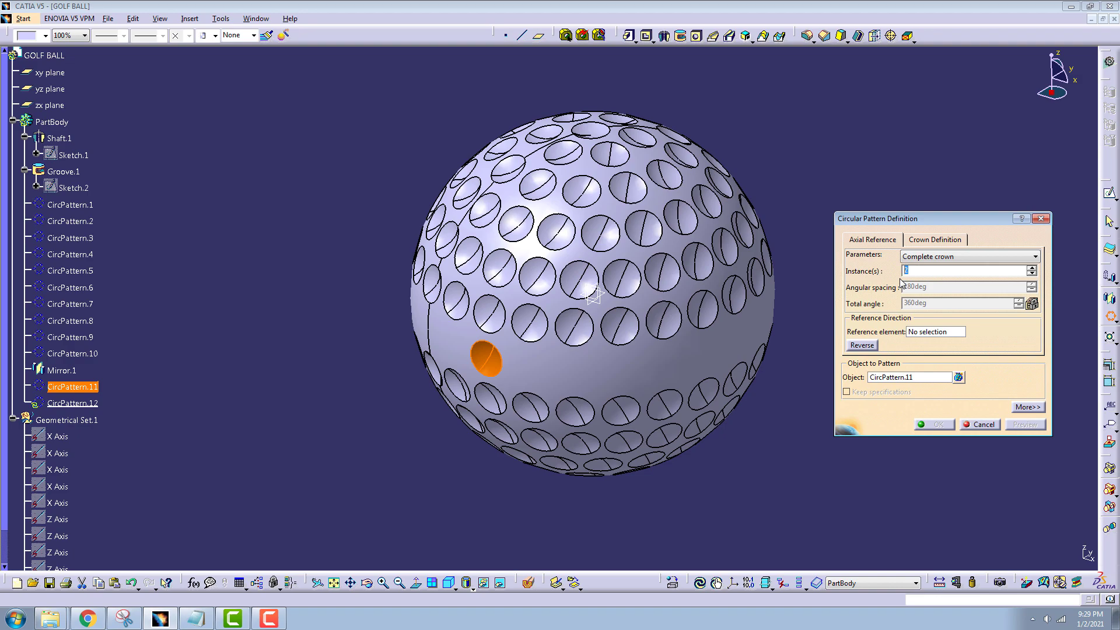
right_click(944, 333)
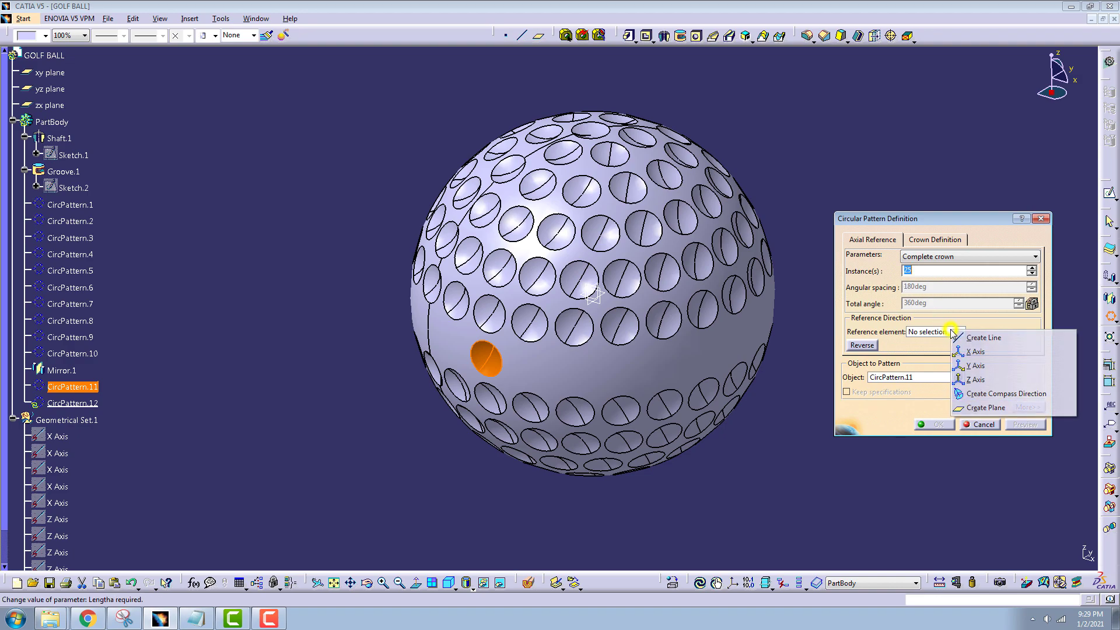
click(990, 380)
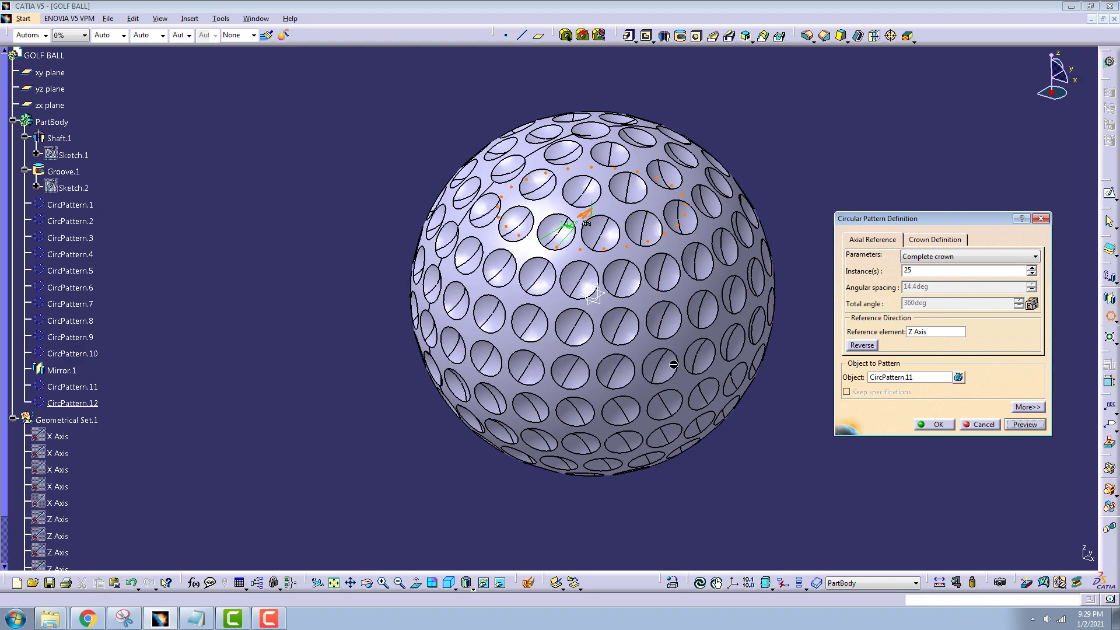
click(932, 428)
click(366, 230)
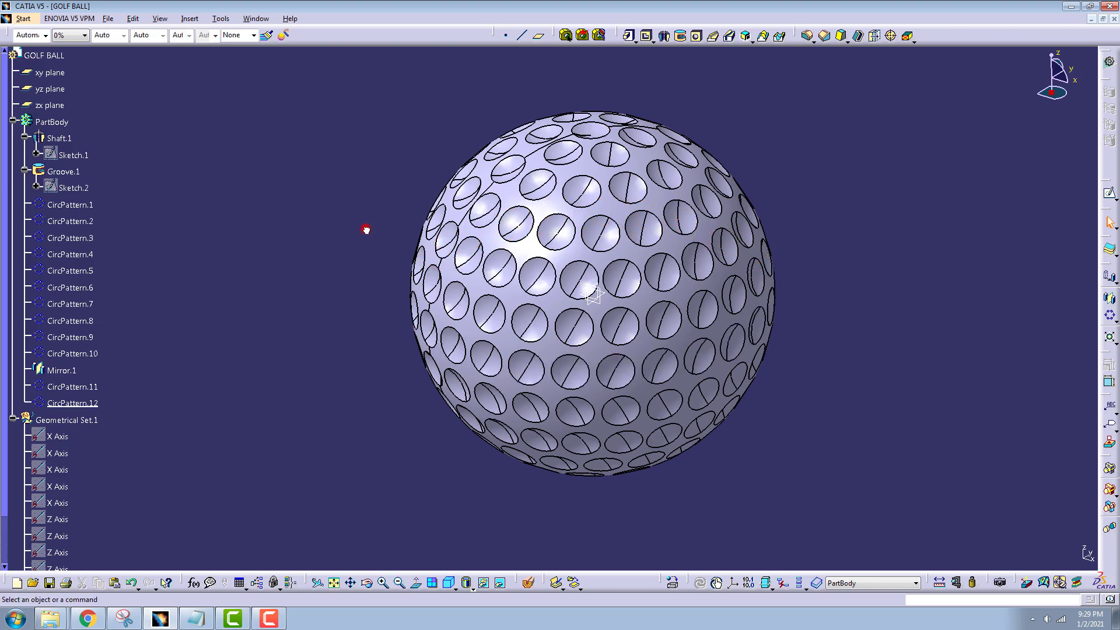
Hide the xy, yz and zx reference planes
mouse_move(327, 280)
middle_down()
mouse_move(778, 334)
mouse_move(575, 362)
middle_up()
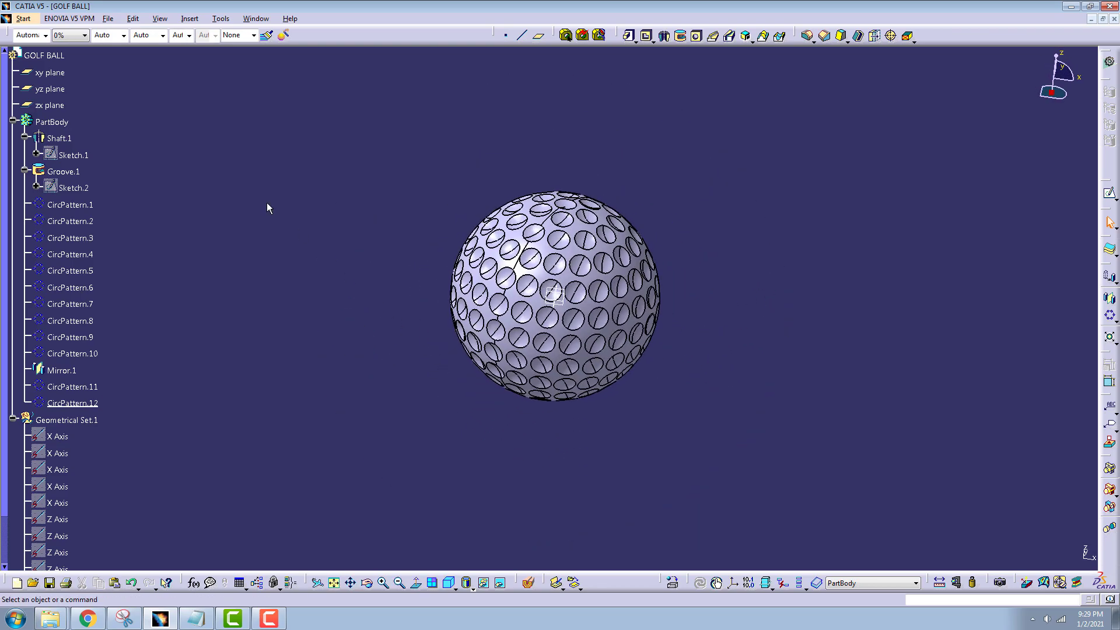
click(50, 106)
shift+click(50, 72)
right_click(51, 73)
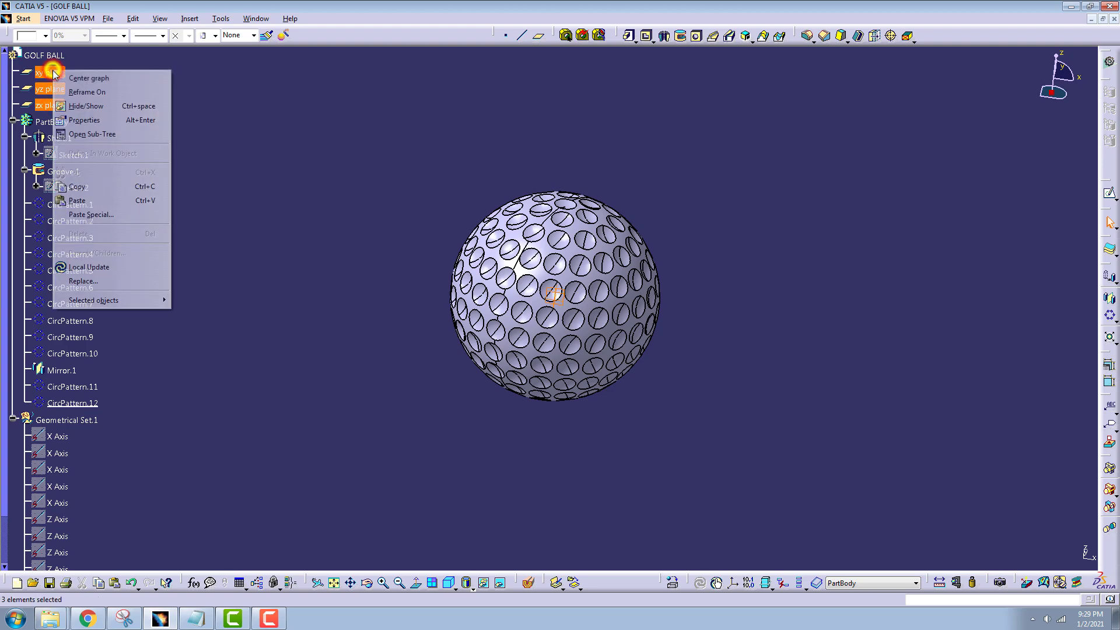
click(80, 105)
Colour the PartBody white
click(56, 122)
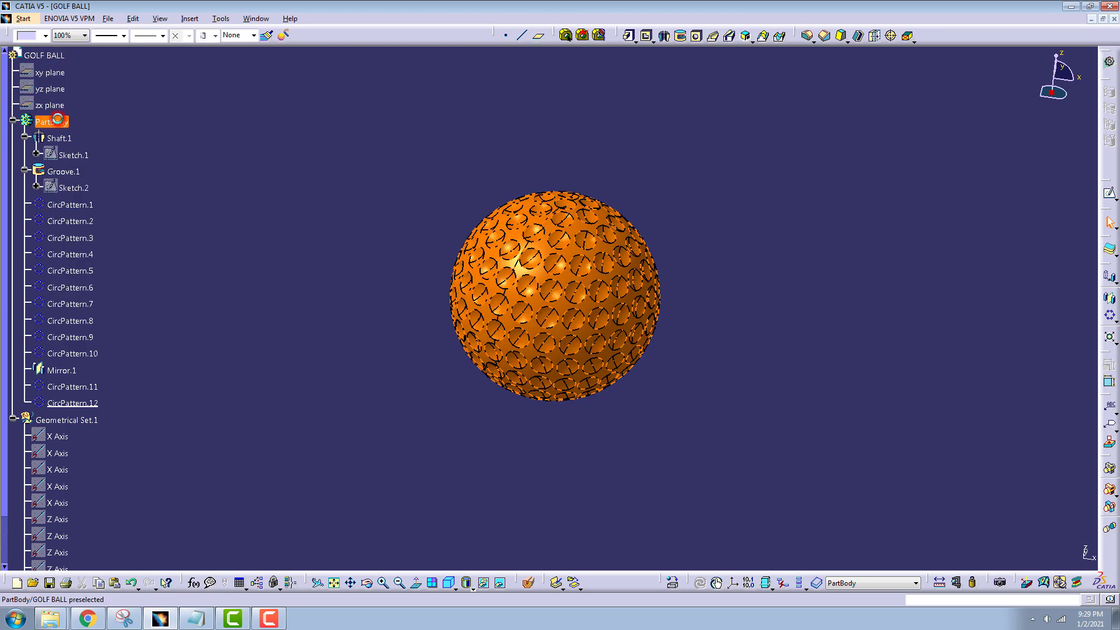
click(45, 36)
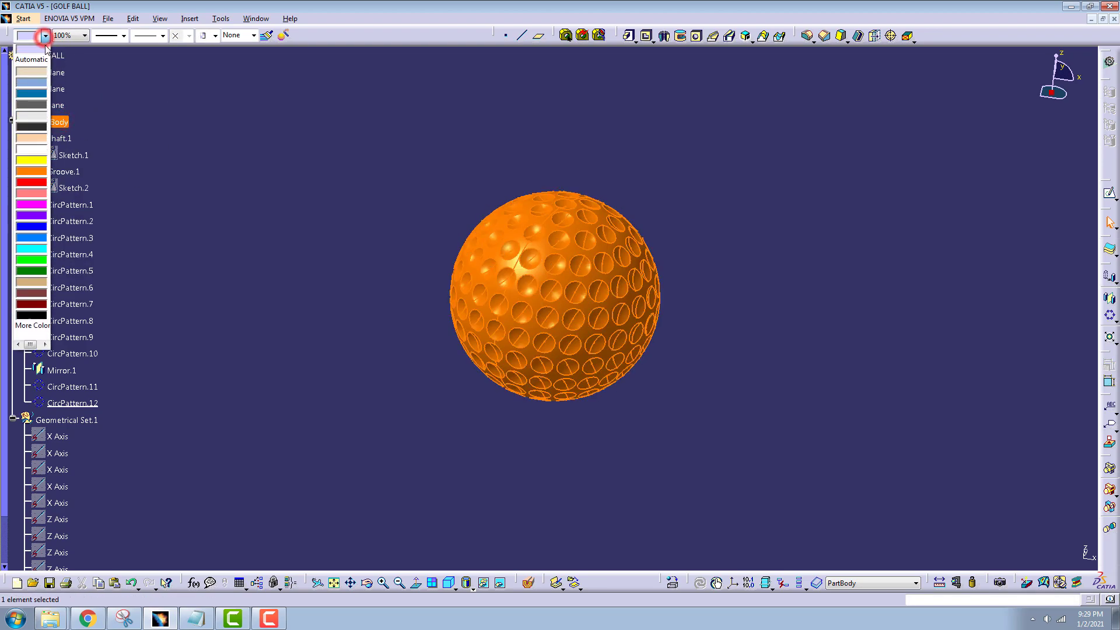
click(36, 150)
click(281, 195)
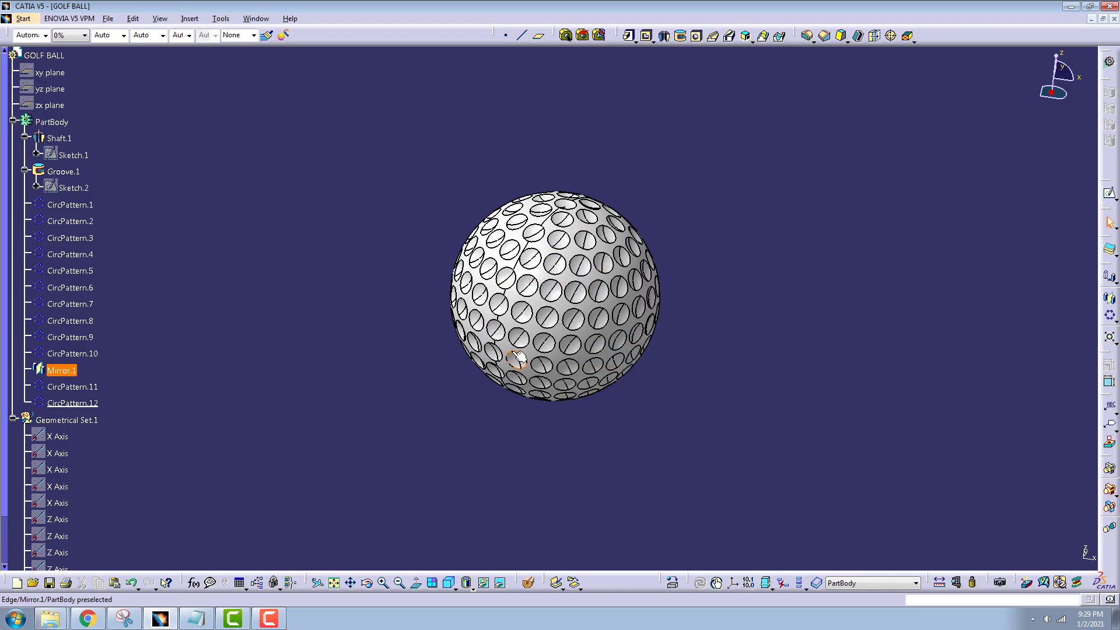
middle_drag(518, 357, 512, 541)
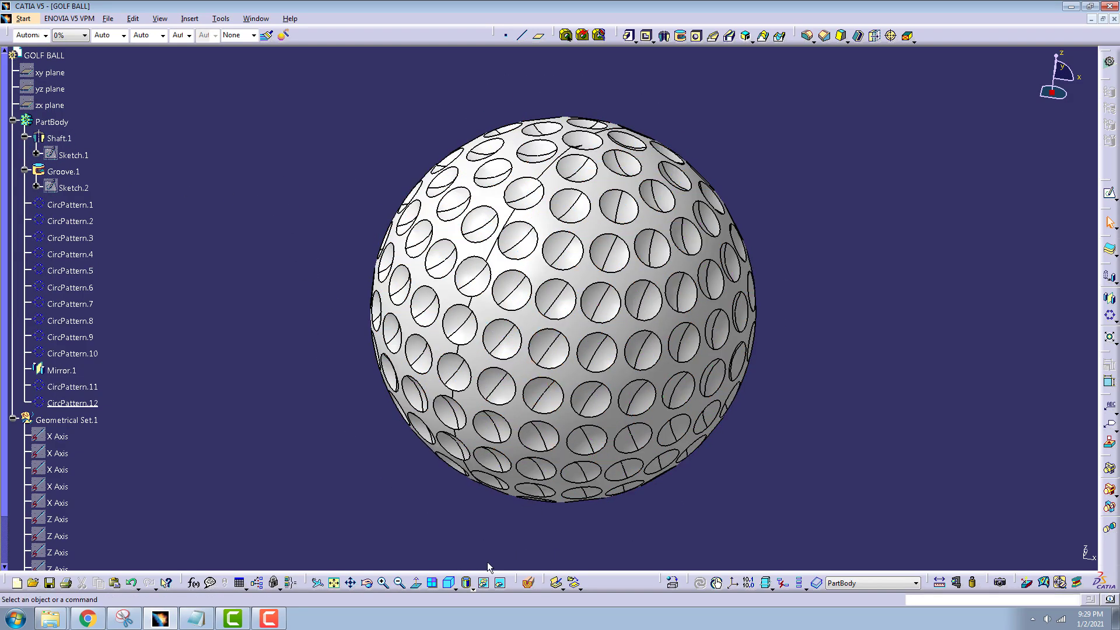
click(469, 584)
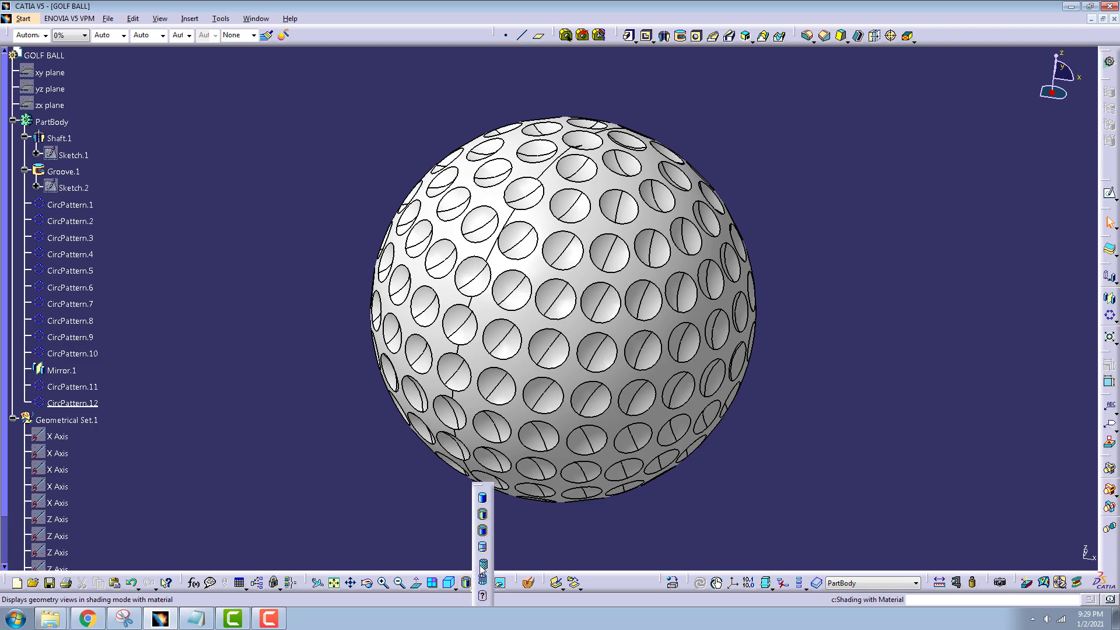
Render the ball with Shading with Material, no edges, in isometric view
click(481, 567)
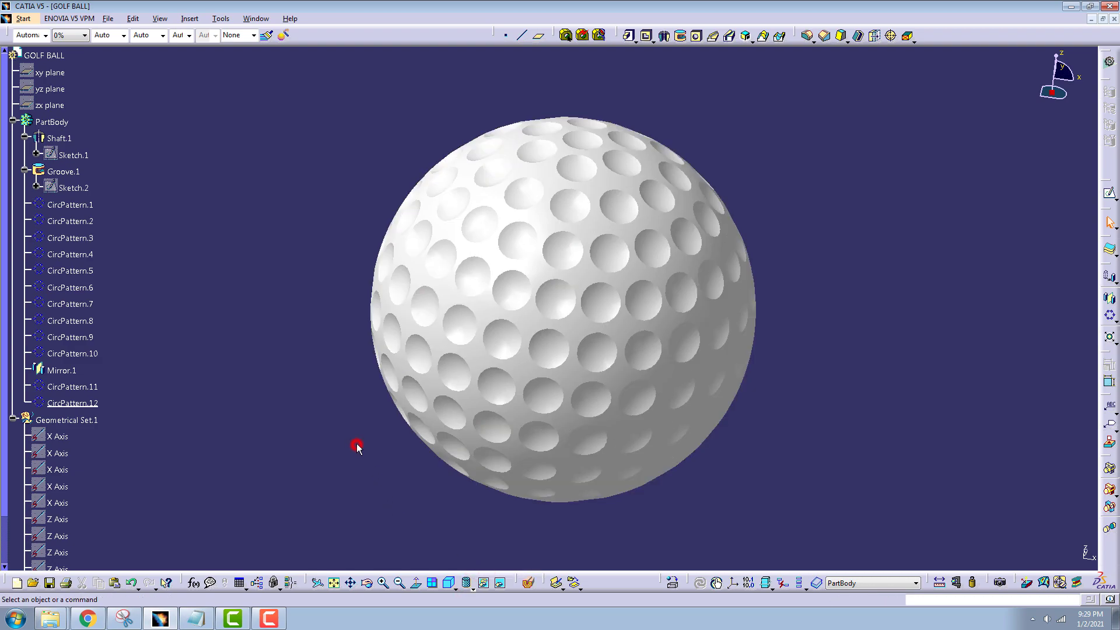
mouse_move(355, 408)
middle_down()
mouse_move(383, 443)
mouse_move(973, 309)
mouse_move(776, 308)
mouse_move(500, 379)
mouse_move(427, 488)
middle_up()
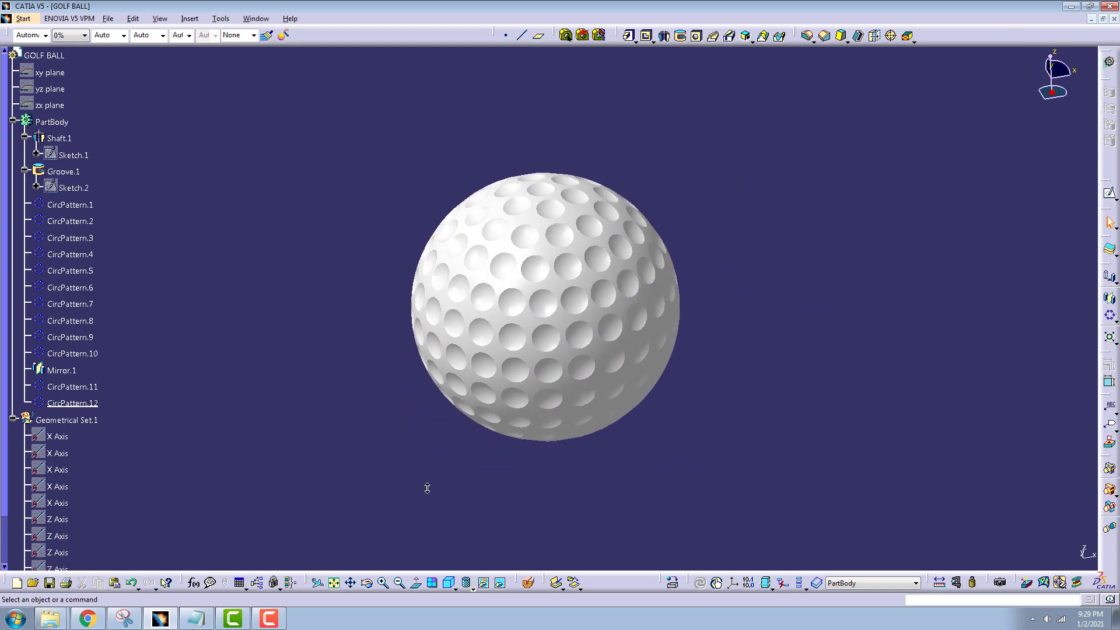
click(450, 584)
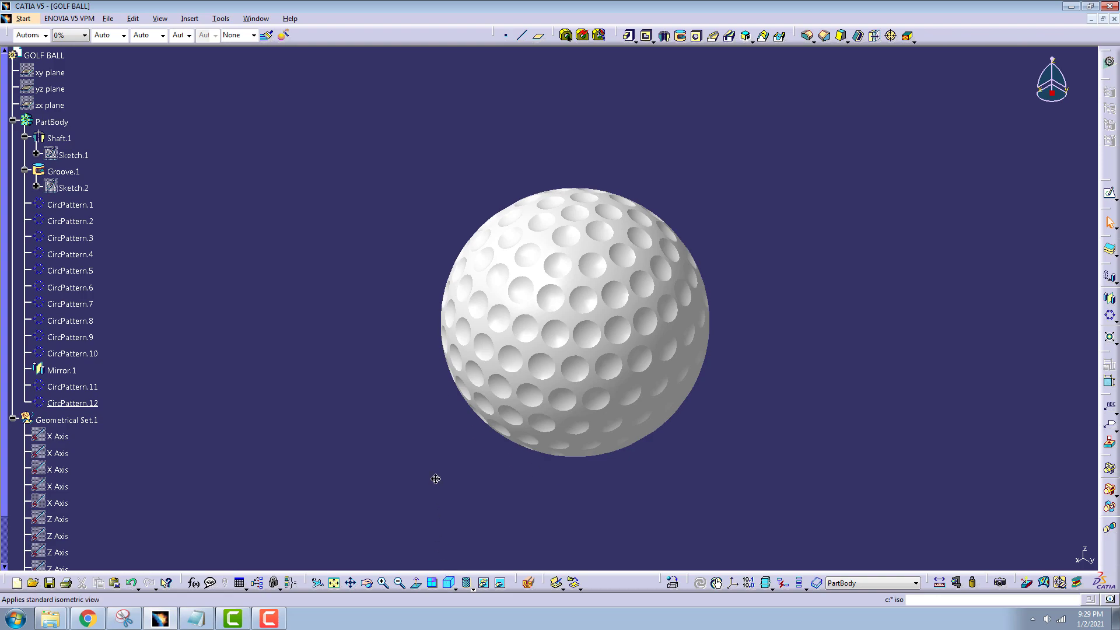